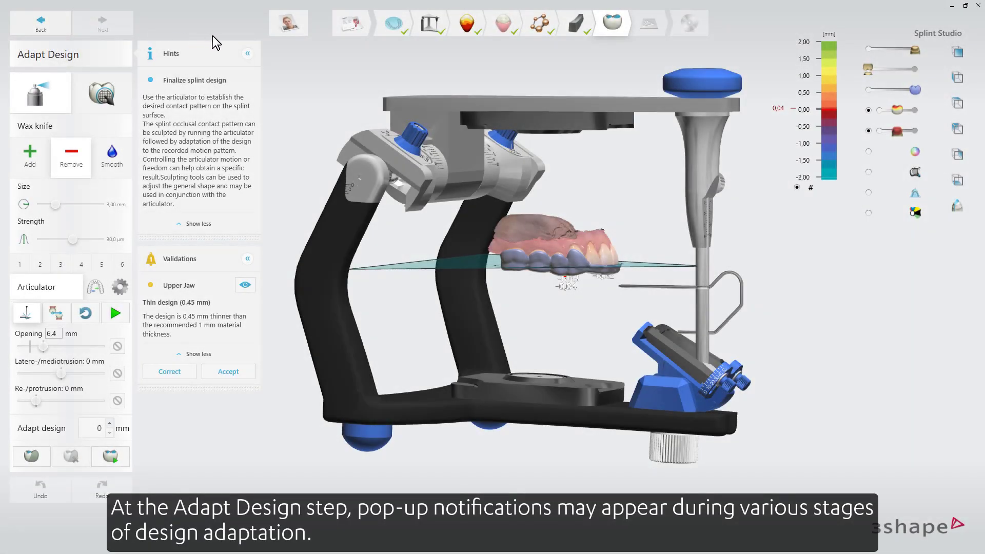
- Collapse the Hints panel and show the upper jaw's 0.45 mm thin-design area on the thickness map
{"action": "left_click", "coordinate": [247, 54]}
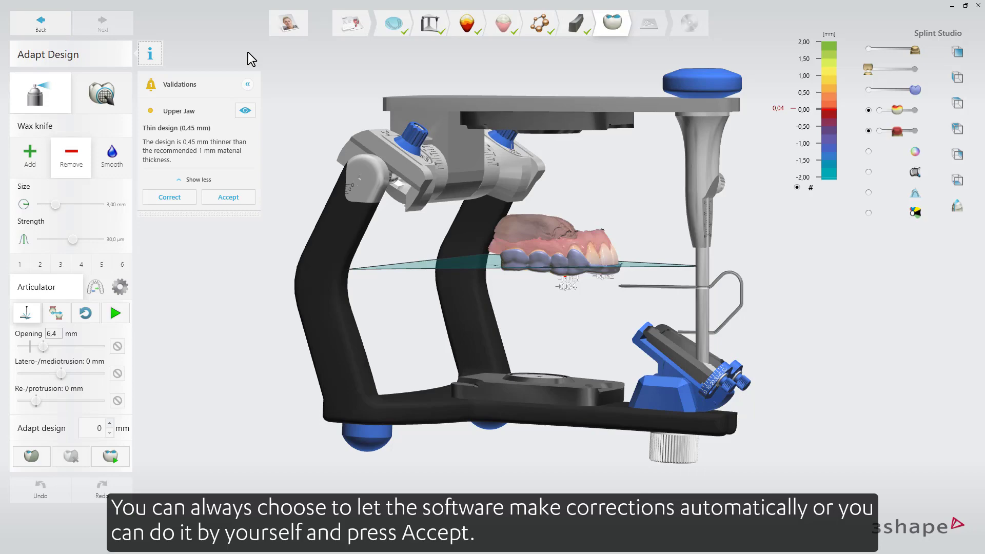
{"action": "left_click", "coordinate": [245, 110]}
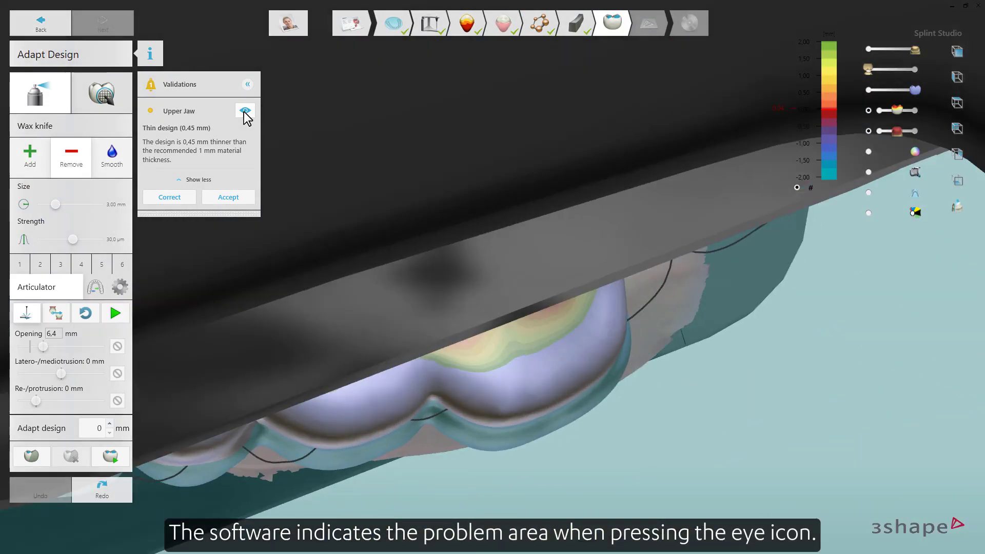
- Hide the antagonist, auto-correct the thin splint design, and set the distance map to full opacity
{"action": "left_click", "coordinate": [866, 172]}
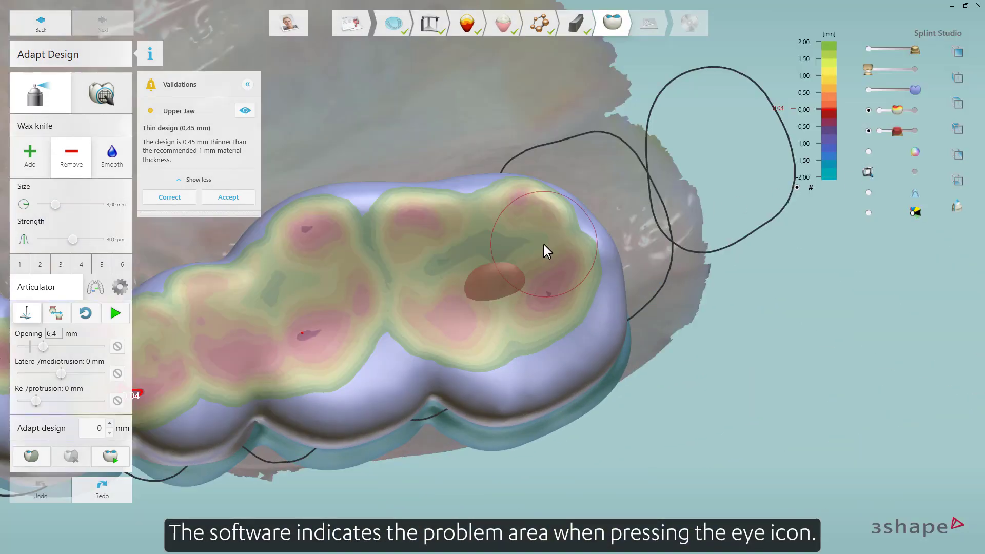
{"action": "left_click", "coordinate": [179, 198]}
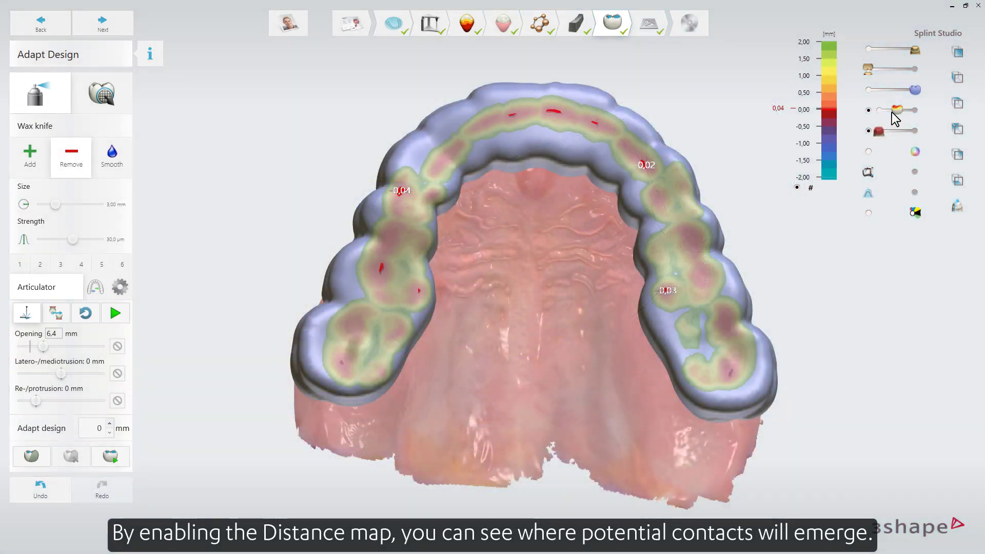
{"action": "mouse_move", "coordinate": [891, 112]}
{"action": "left_mouse_down"}
{"action": "mouse_move", "coordinate": [918, 112]}
{"action": "mouse_move", "coordinate": [880, 114]}
{"action": "left_mouse_up"}
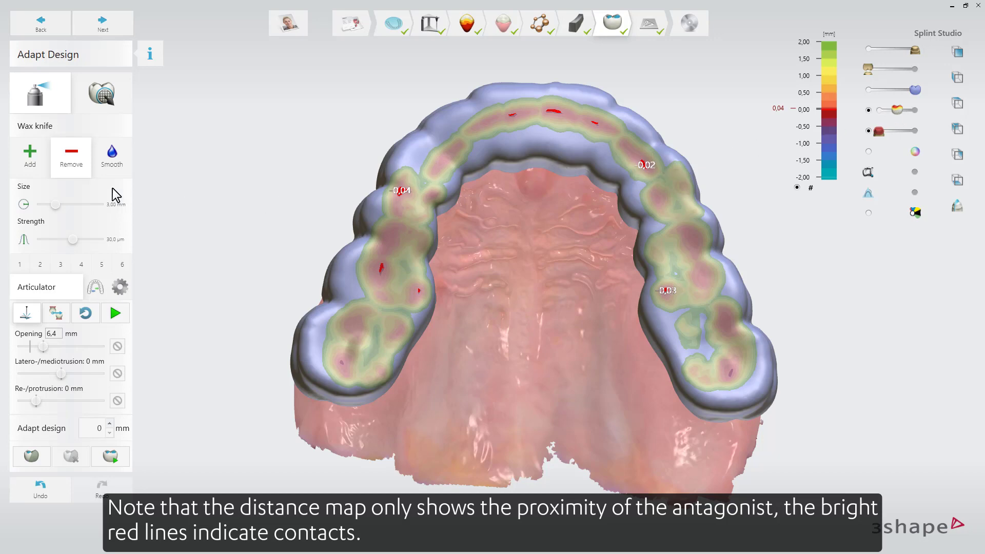
- Add wax at 25,0 µm strength on the left posterior contact spots until contacts 0.12, 0.07 and 0.15 appear
{"action": "left_click", "coordinate": [38, 164]}
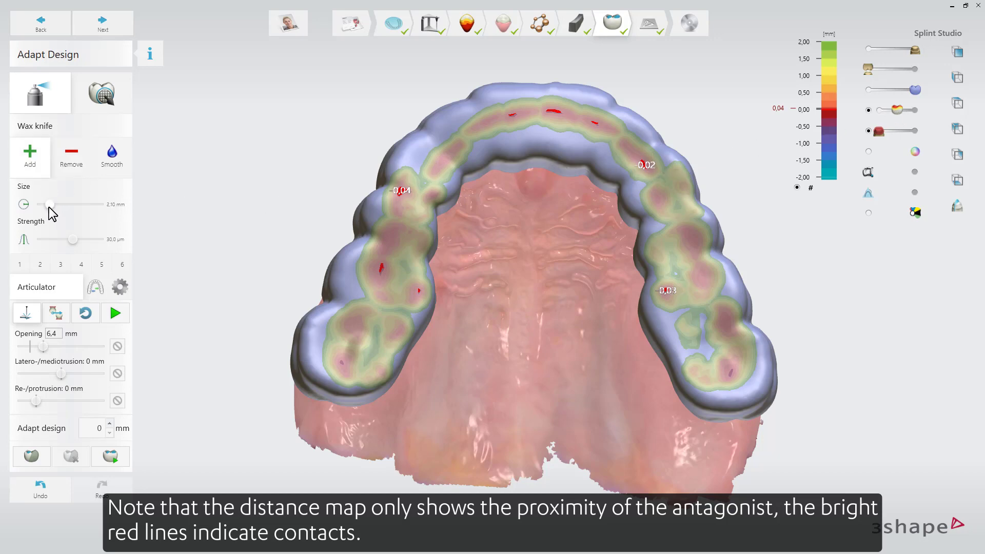
{"action": "left_click_drag", "start_coordinate": [69, 241], "coordinate": [65, 240]}
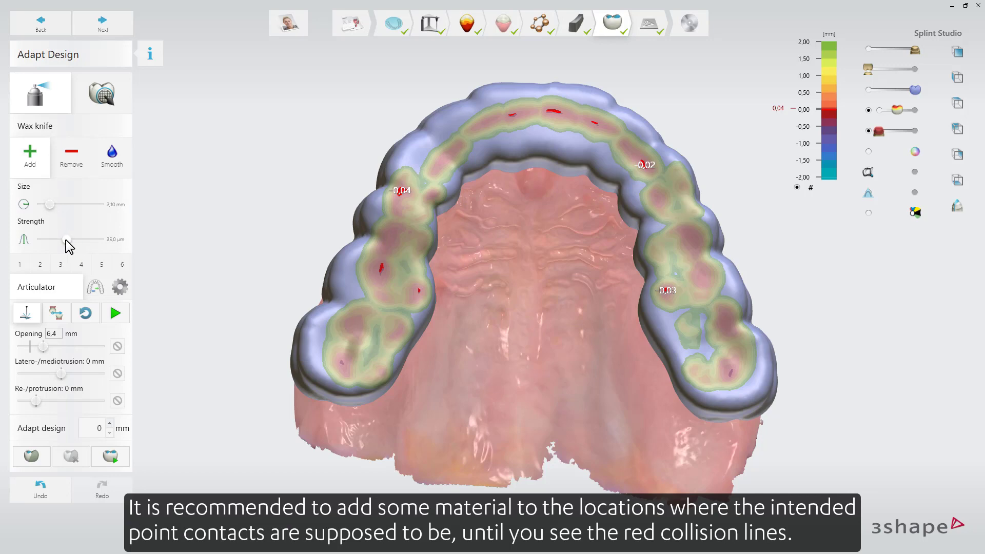
{"action": "left_click", "coordinate": [343, 361]}
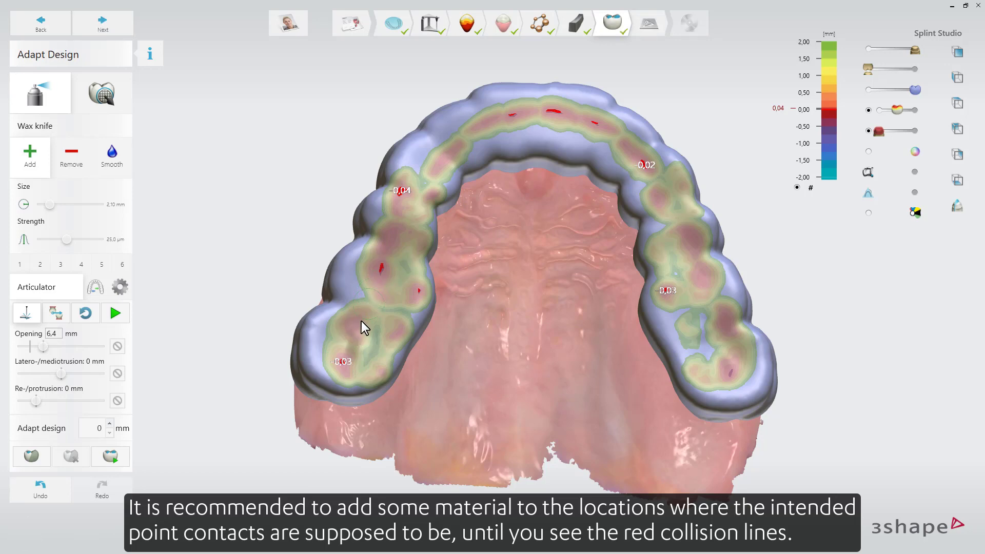
{"action": "left_click", "coordinate": [352, 328]}
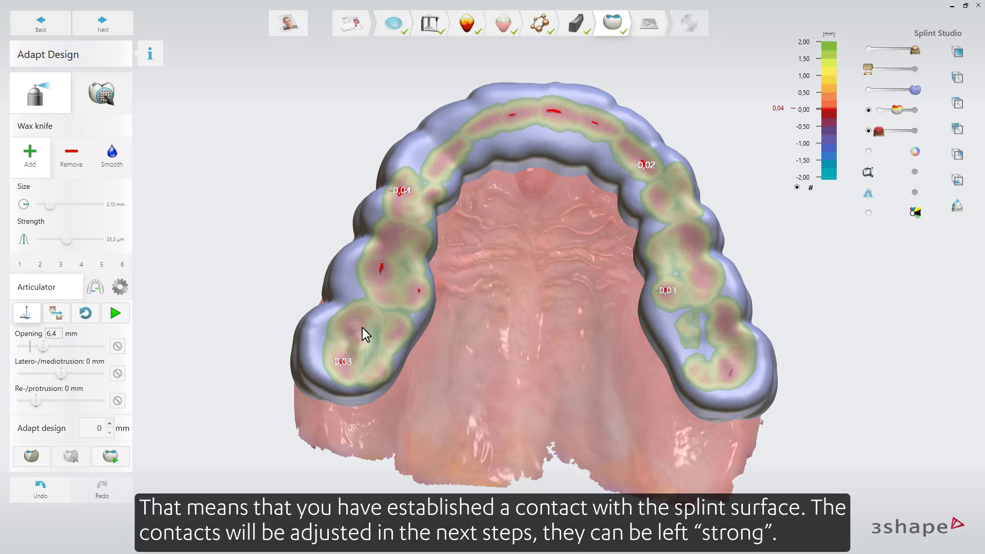
{"action": "left_click", "coordinate": [353, 329]}
{"action": "left_click", "coordinate": [353, 328]}
{"action": "left_click", "coordinate": [381, 269]}
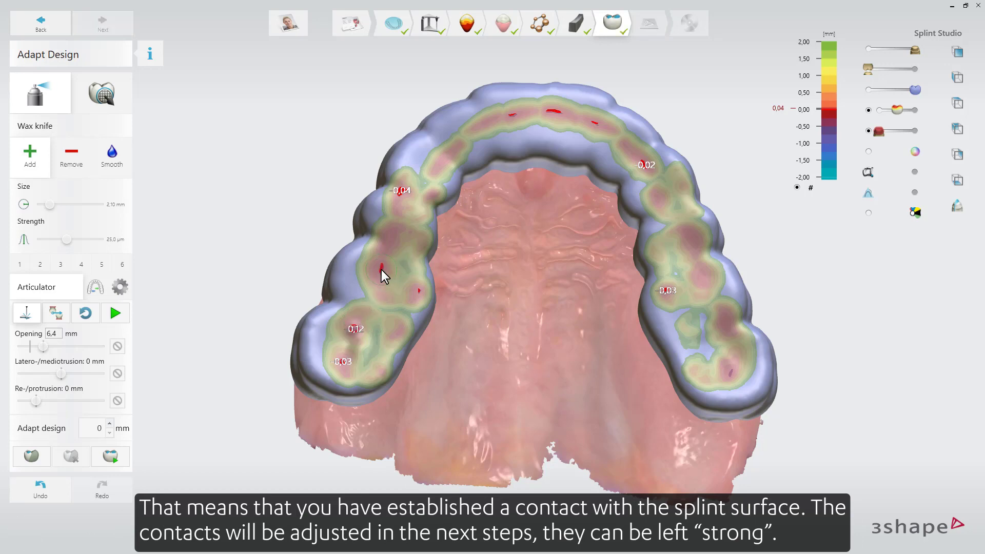
{"action": "left_click", "coordinate": [389, 243]}
{"action": "left_click", "coordinate": [389, 243]}
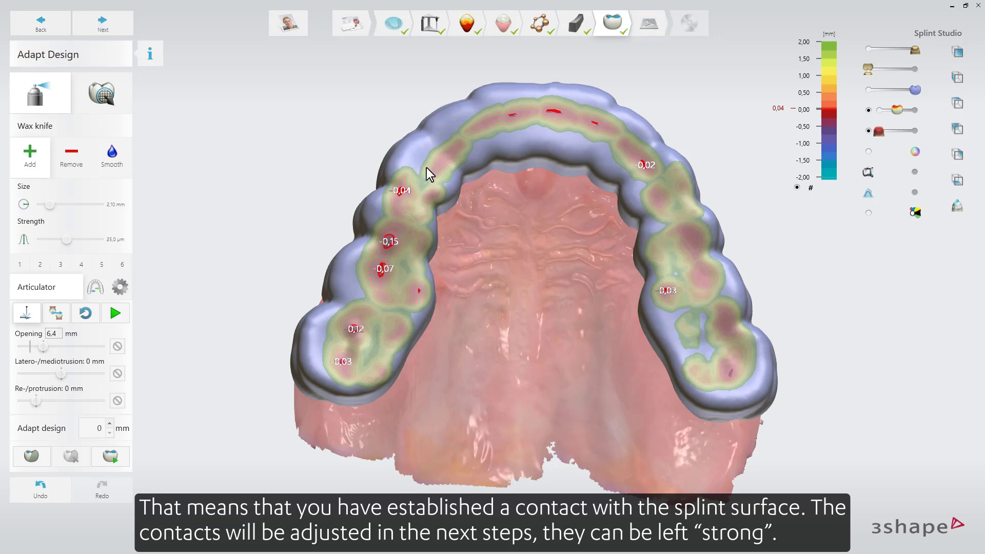
{"action": "left_click", "coordinate": [442, 158]}
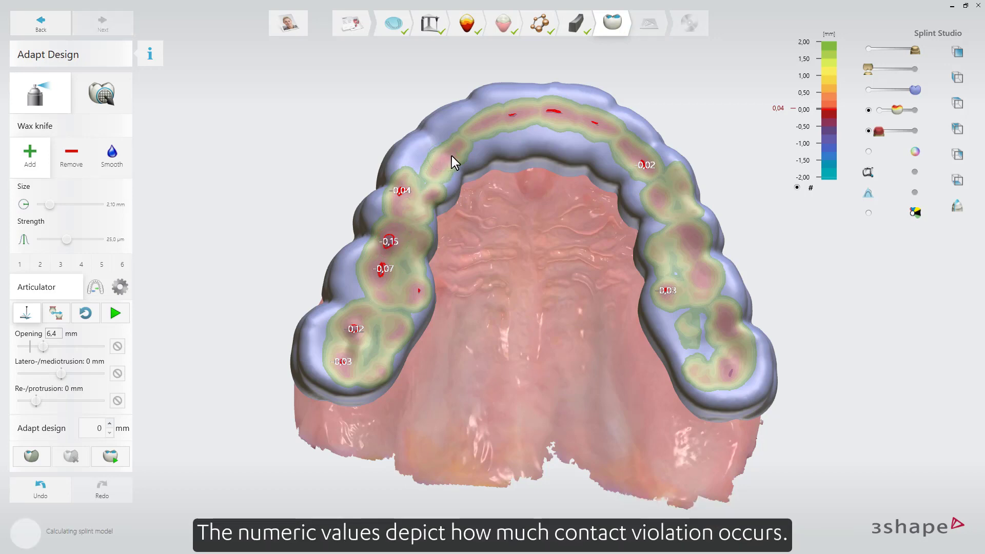
- Add wax at further contact spots, including near the −0,03 contact, and along the splint's side
{"action": "left_click", "coordinate": [454, 156]}
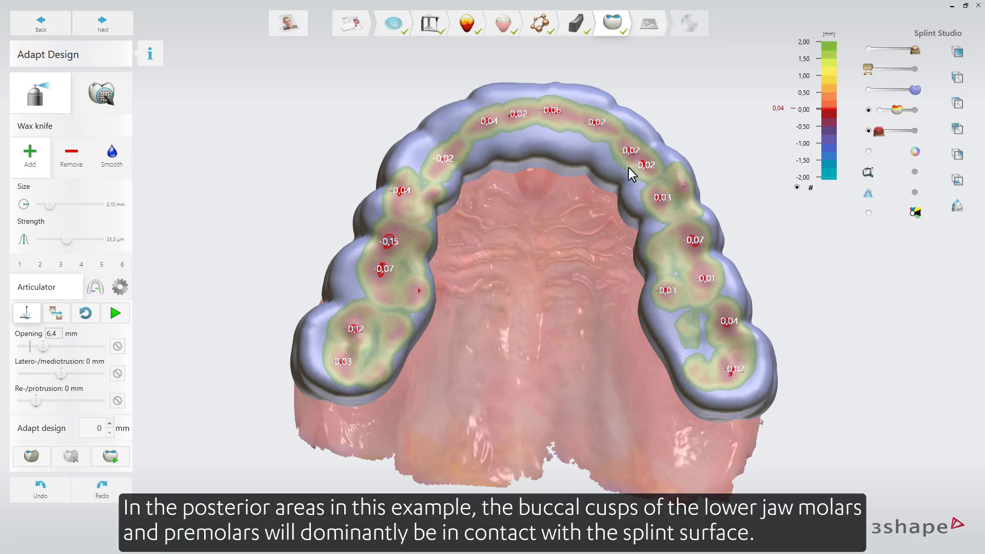
{"action": "left_click", "coordinate": [686, 187]}
{"action": "left_click", "coordinate": [679, 187]}
{"action": "right_click_drag", "start_coordinate": [514, 180], "coordinate": [342, 286]}
{"action": "left_click_drag", "start_coordinate": [342, 285], "coordinate": [574, 226]}
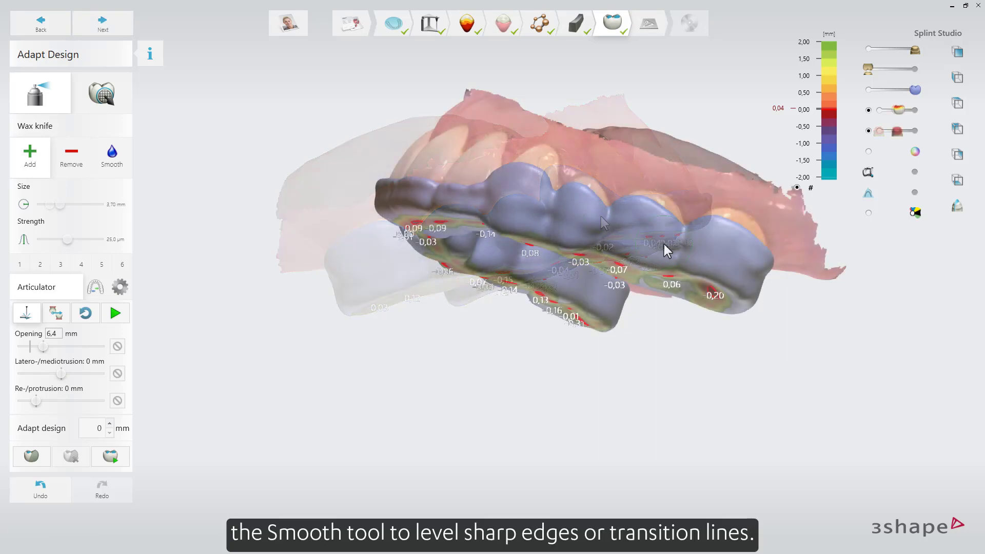
- Smooth the sharp wax transition edges along the splint's outer side
{"action": "left_click", "coordinate": [119, 158]}
{"action": "left_click_drag", "start_coordinate": [756, 272], "coordinate": [570, 222]}
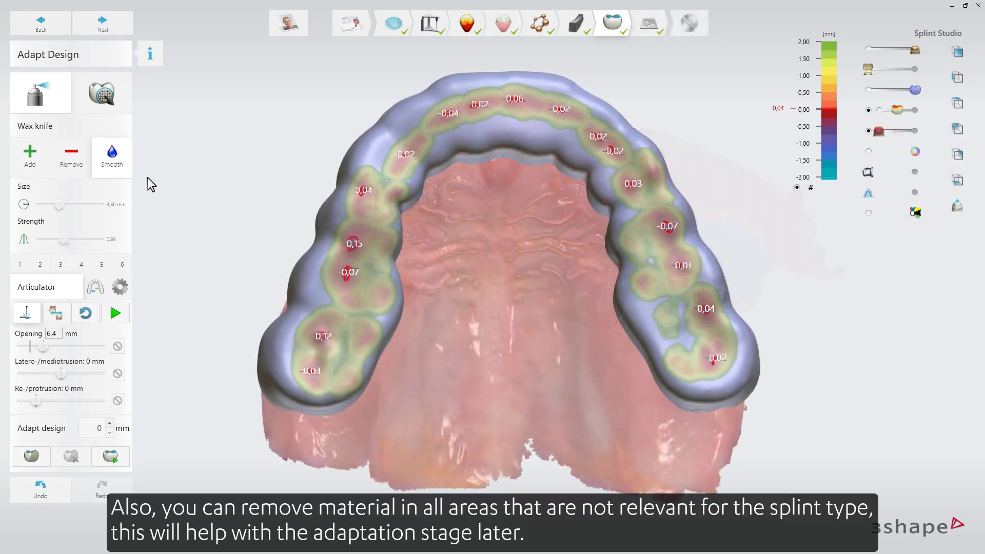
{"action": "left_click", "coordinate": [80, 160]}
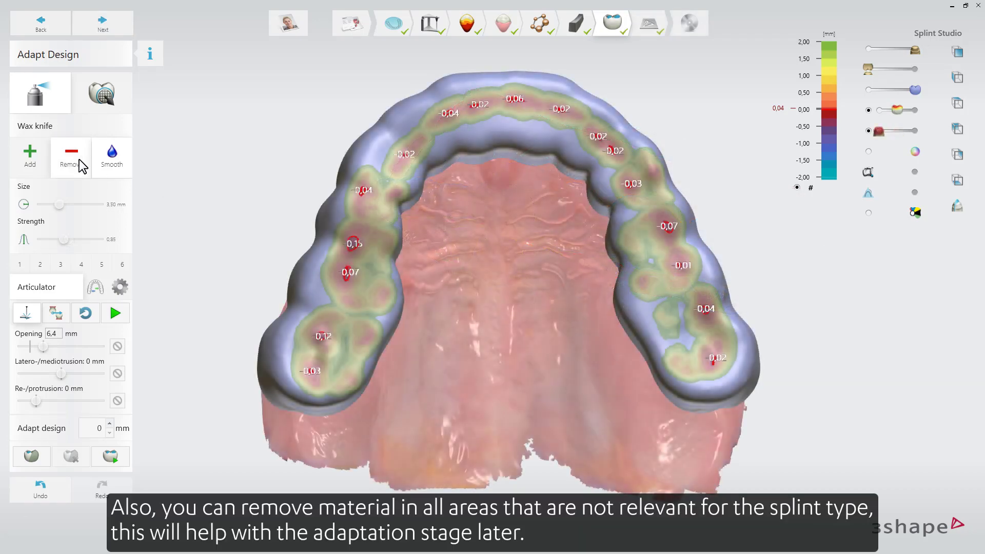
- Carve material off the splint's palatal front edge with a 4,30 mm Remove brush
{"action": "left_click_drag", "start_coordinate": [59, 207], "coordinate": [63, 207]}
{"action": "right_click_drag", "start_coordinate": [501, 268], "coordinate": [501, 260]}
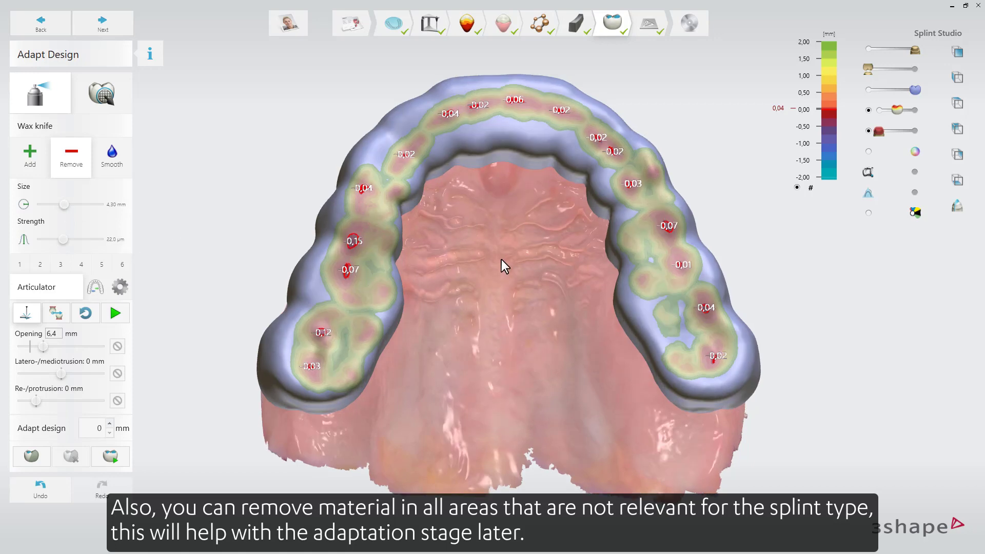
{"action": "left_click_drag", "start_coordinate": [474, 150], "coordinate": [510, 146]}
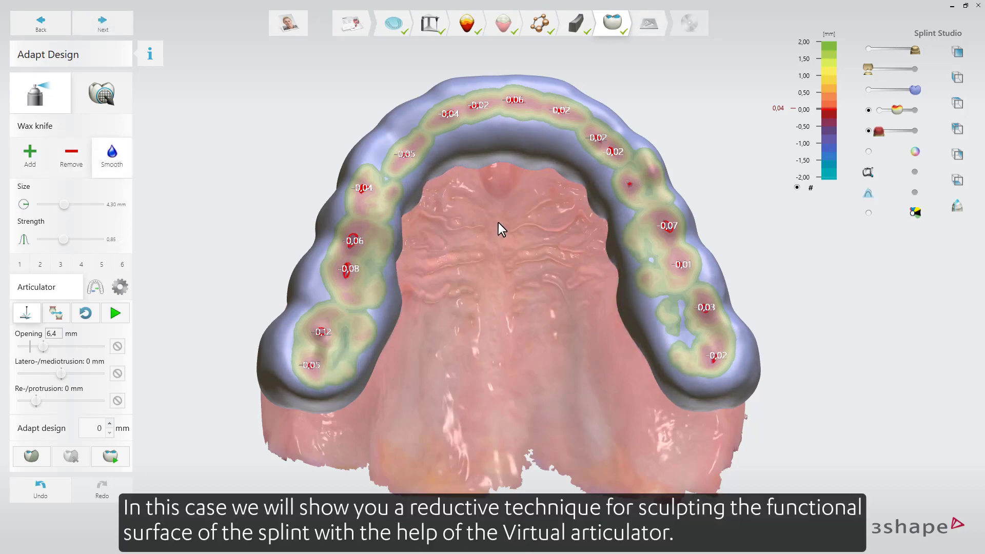
{"action": "right_click_drag", "start_coordinate": [497, 222], "coordinate": [498, 380]}
{"action": "right_click_drag", "start_coordinate": [620, 371], "coordinate": [528, 313]}
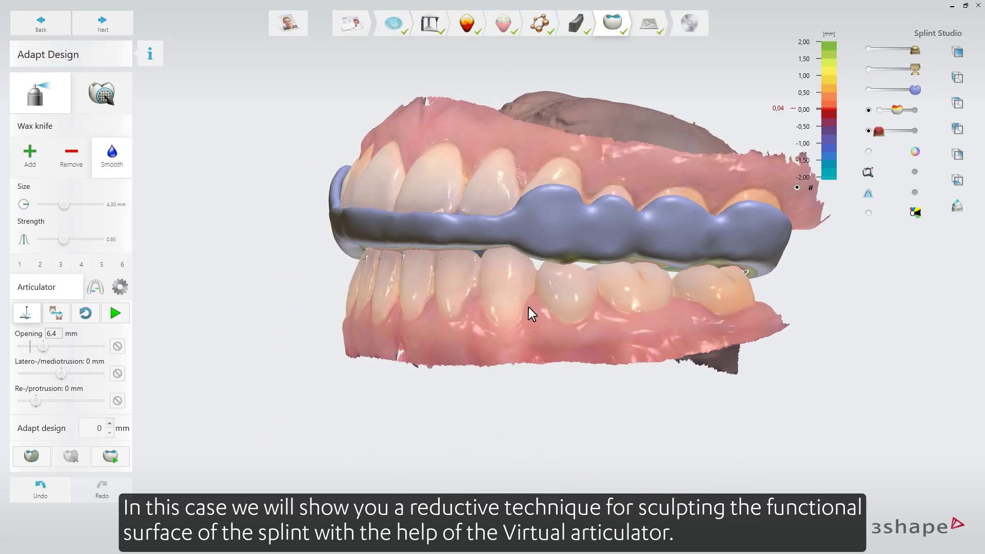
- Build up wax material on the splint over the antagonist canine region
{"action": "scroll", "coordinate": [530, 292], "scroll_direction": "up", "scroll_amount": 5}
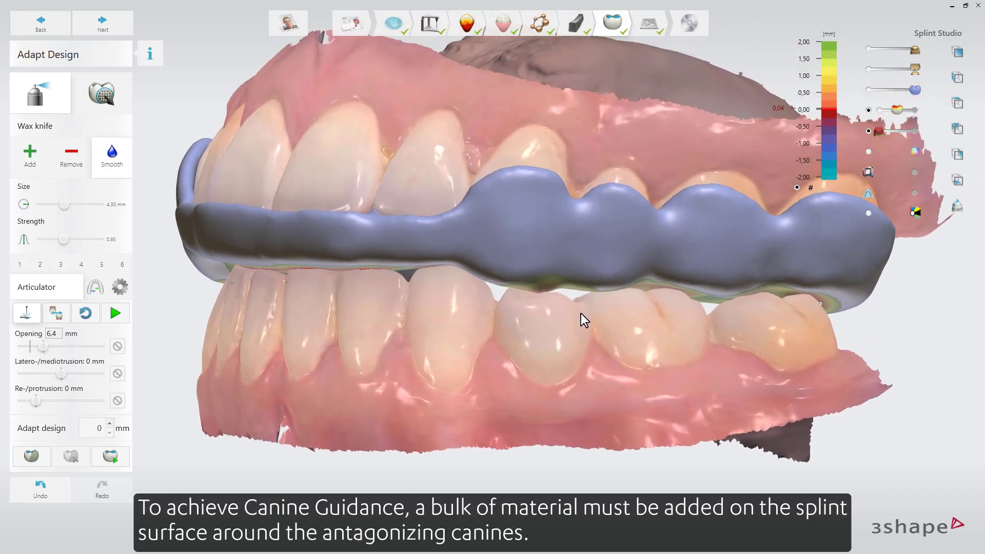
{"action": "left_click", "coordinate": [36, 166]}
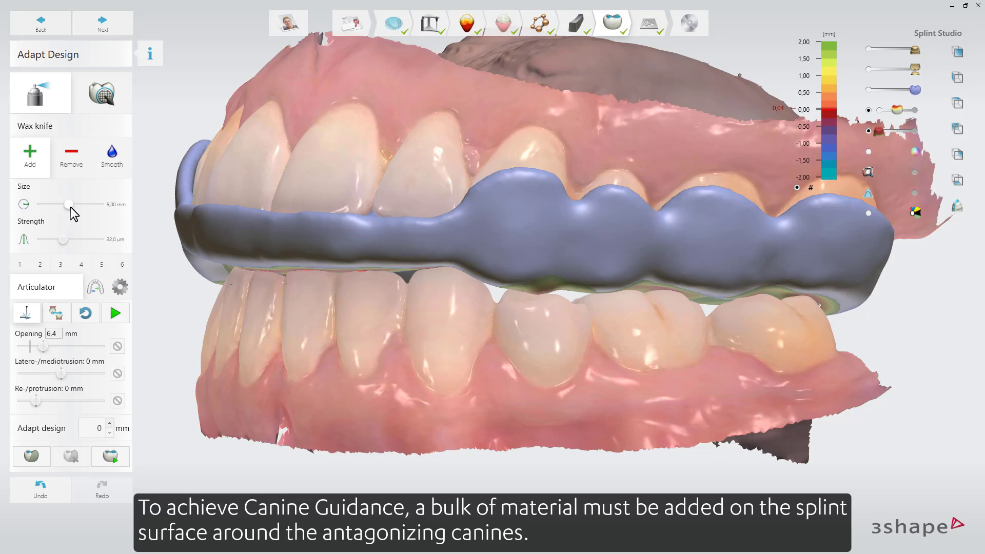
{"action": "left_click_drag", "start_coordinate": [479, 276], "coordinate": [486, 276]}
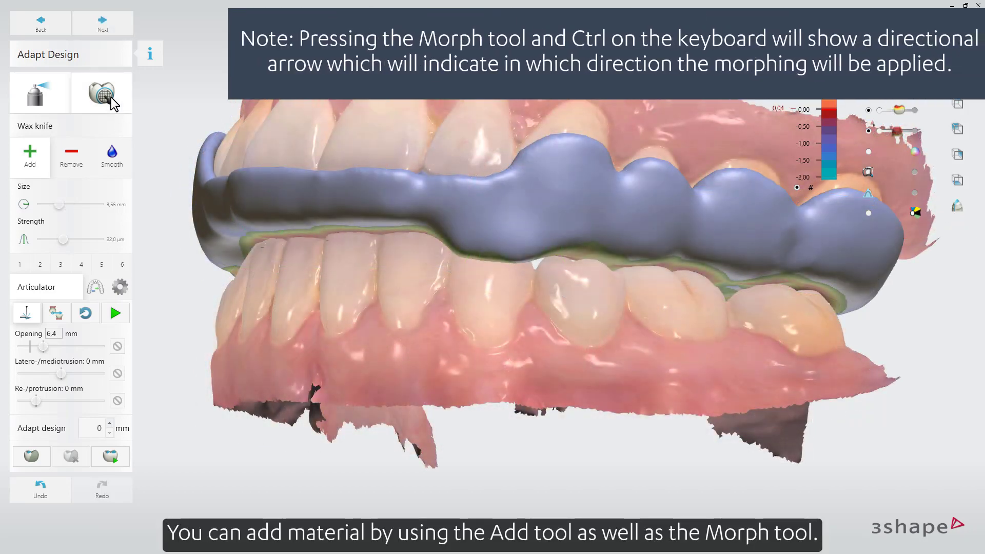
- Morph the splint's canine areas toward the lower teeth, checking with the splint semi-transparent
{"action": "left_click", "coordinate": [110, 100]}
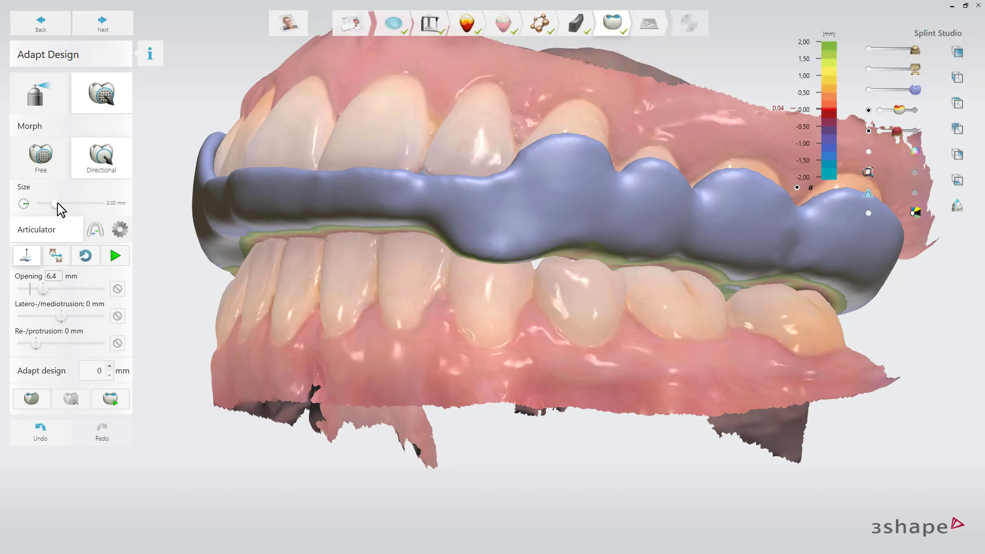
{"action": "left_click_drag", "start_coordinate": [465, 248], "coordinate": [527, 254]}
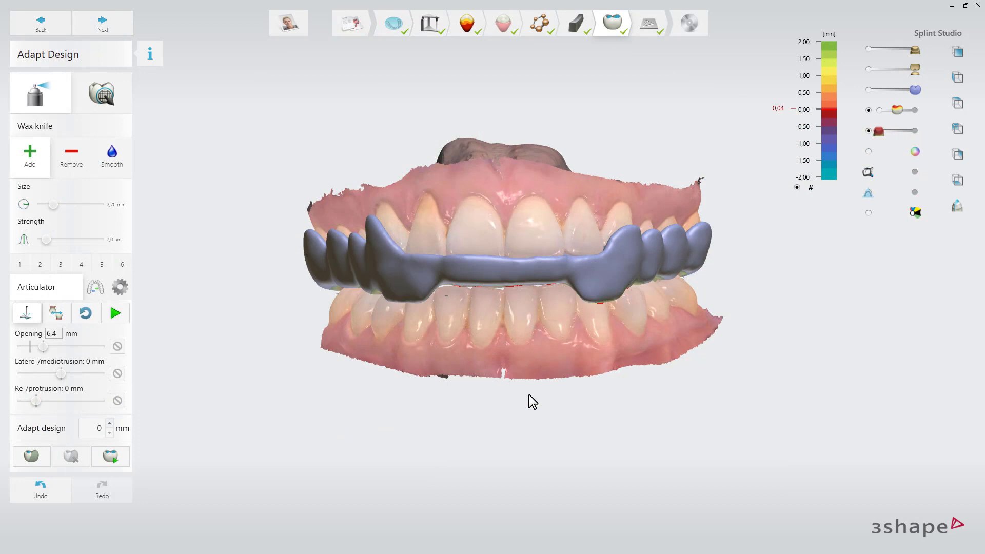
{"action": "right_click_drag", "start_coordinate": [529, 396], "coordinate": [703, 189]}
{"action": "left_click_drag", "start_coordinate": [915, 90], "coordinate": [895, 90]}
{"action": "mouse_move", "coordinate": [691, 372]}
{"action": "right_mouse_down"}
{"action": "mouse_move", "coordinate": [624, 371]}
{"action": "mouse_move", "coordinate": [695, 373]}
{"action": "right_mouse_up"}
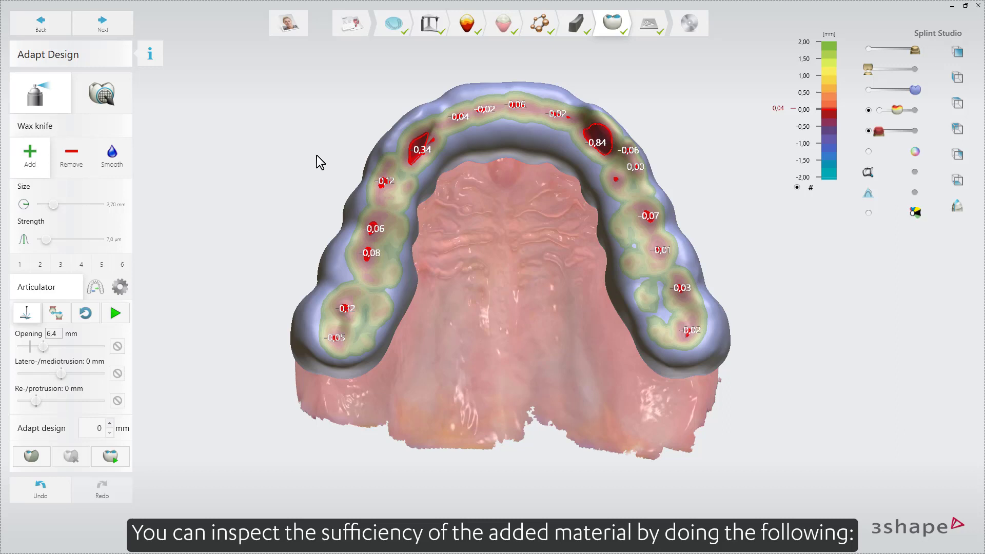
- Enable Latero-/mediotrusion, run the articulation to mark canine collisions, and view the bite frontally
{"action": "left_click", "coordinate": [31, 313]}
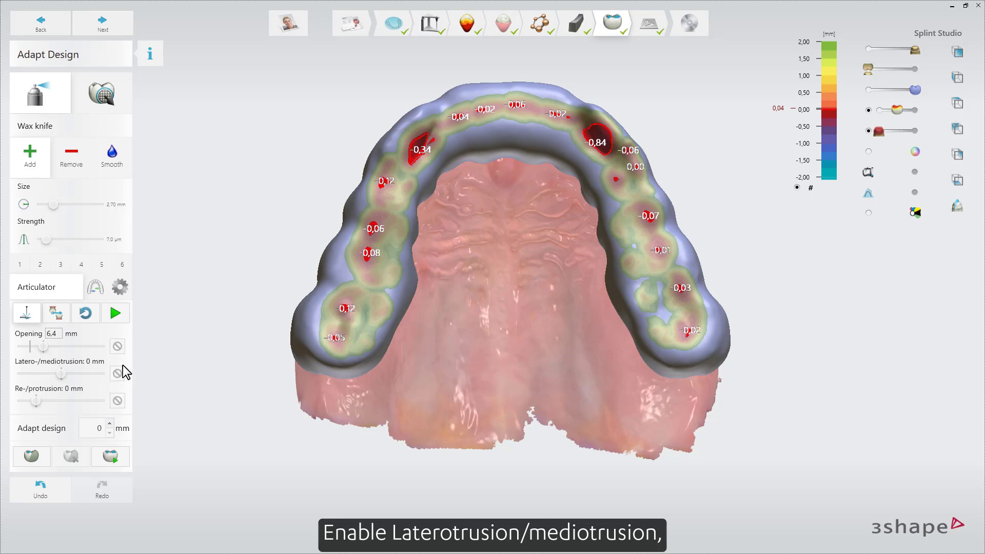
{"action": "left_click", "coordinate": [118, 315]}
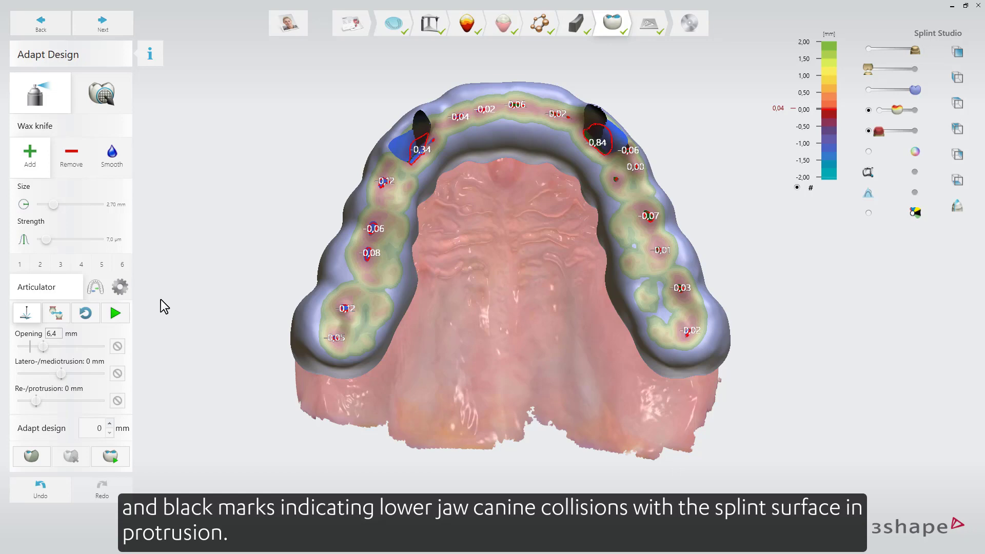
{"action": "right_click_drag", "start_coordinate": [492, 214], "coordinate": [518, 370]}
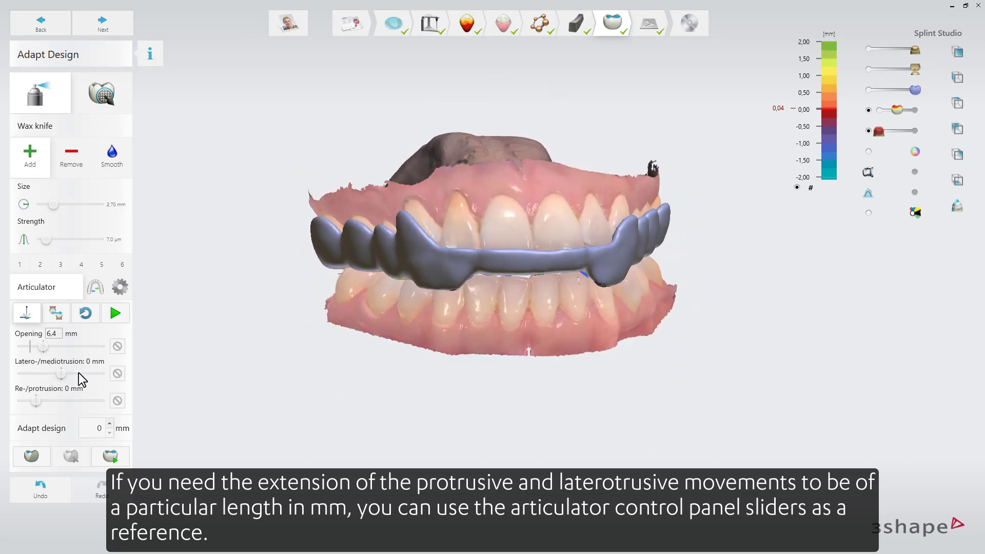
- Shift the lower jaw sideways to −3.8 mm, then reset the articulator to the default therapeutic bite
{"action": "mouse_move", "coordinate": [61, 374]}
{"action": "left_mouse_down"}
{"action": "mouse_move", "coordinate": [41, 374]}
{"action": "mouse_move", "coordinate": [83, 372]}
{"action": "mouse_move", "coordinate": [63, 374]}
{"action": "left_mouse_up"}
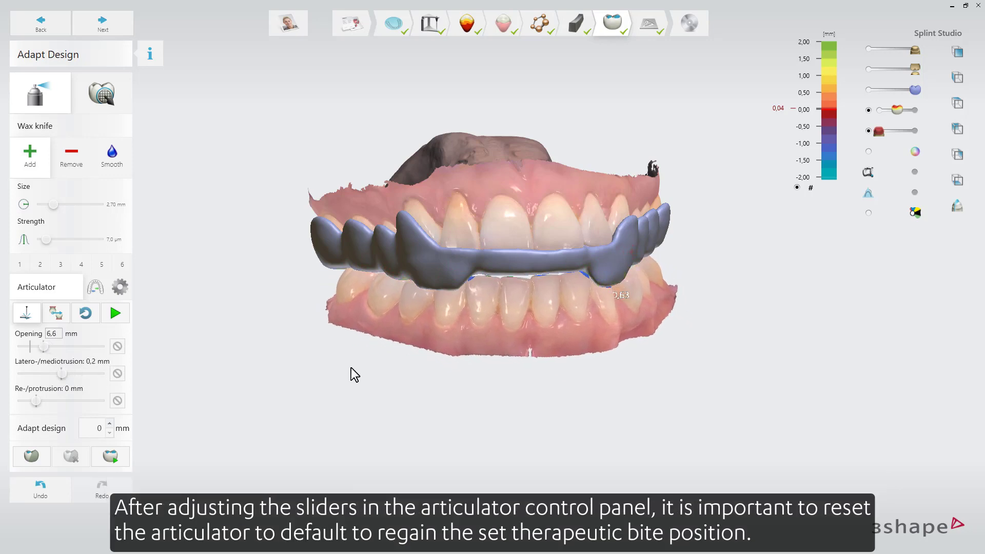
{"action": "right_click_drag", "start_coordinate": [463, 394], "coordinate": [479, 229]}
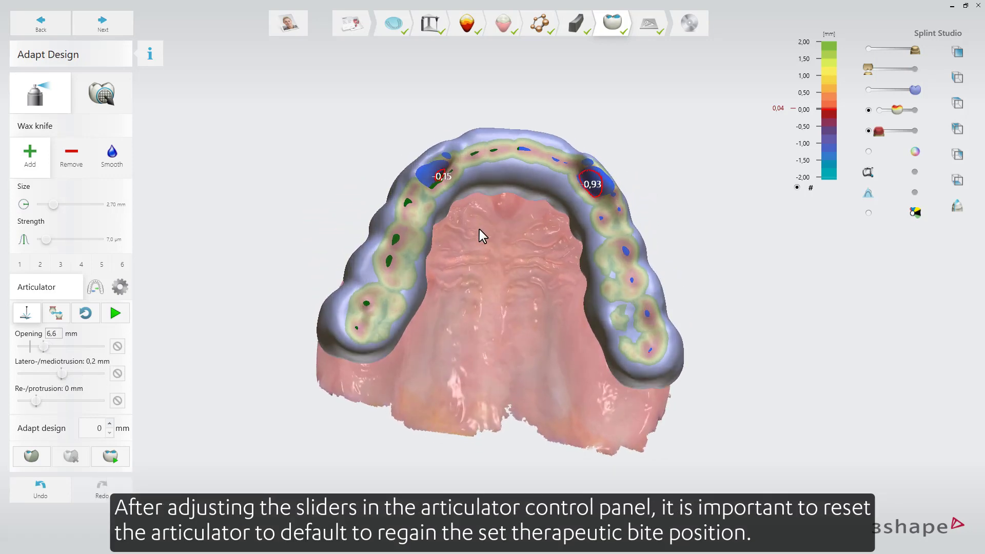
{"action": "left_click", "coordinate": [85, 313]}
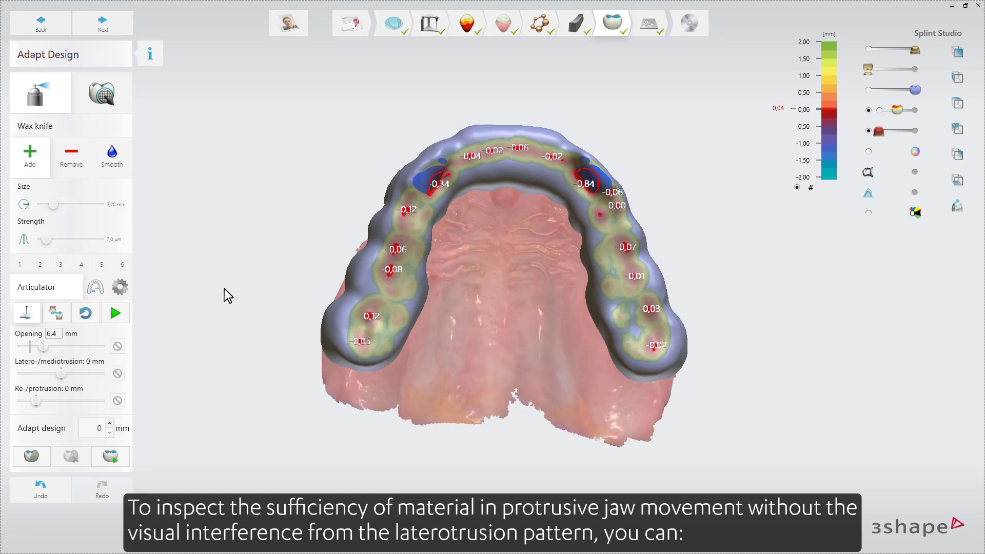
- Disable Latero-/mediotrusion and run a protrusion-only articulation
{"action": "left_click", "coordinate": [117, 374]}
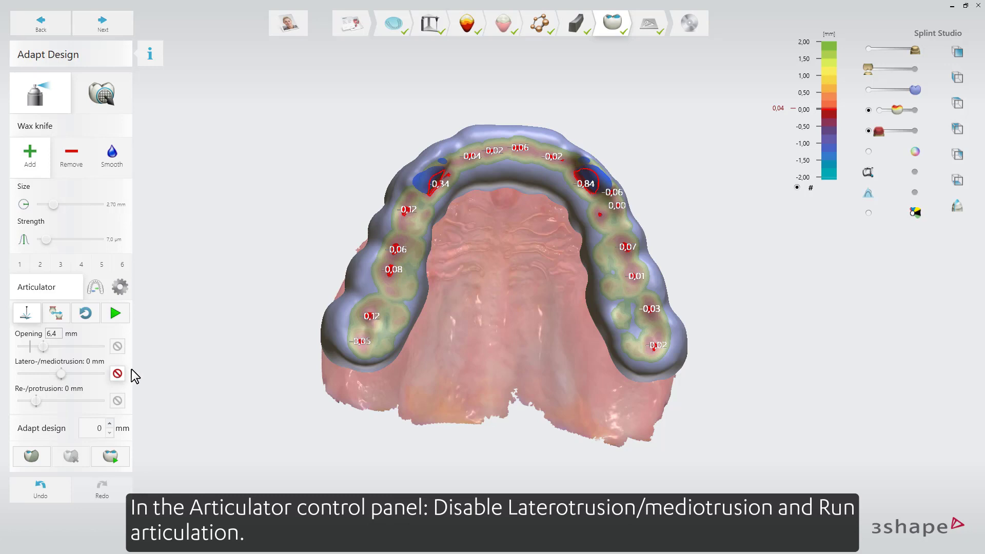
{"action": "left_click", "coordinate": [119, 314]}
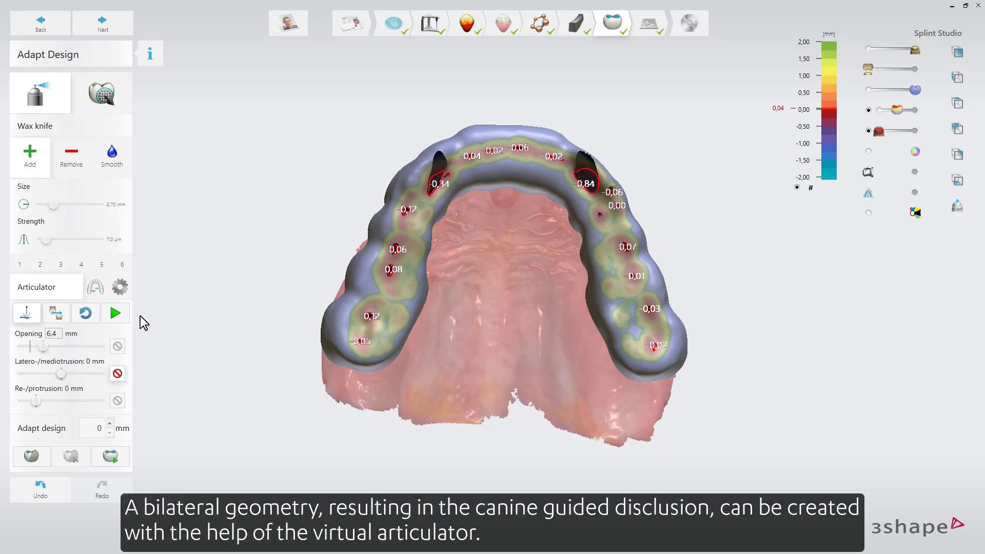
- Rerun the articulation, then switch guidance from the incisal pin to the splint design
{"action": "mouse_move", "coordinate": [491, 285]}
{"action": "right_mouse_down"}
{"action": "mouse_move", "coordinate": [470, 288]}
{"action": "mouse_move", "coordinate": [463, 271]}
{"action": "mouse_move", "coordinate": [480, 264]}
{"action": "mouse_move", "coordinate": [472, 289]}
{"action": "right_mouse_up"}
{"action": "scroll", "coordinate": [481, 274], "scroll_direction": "up", "scroll_amount": 2}
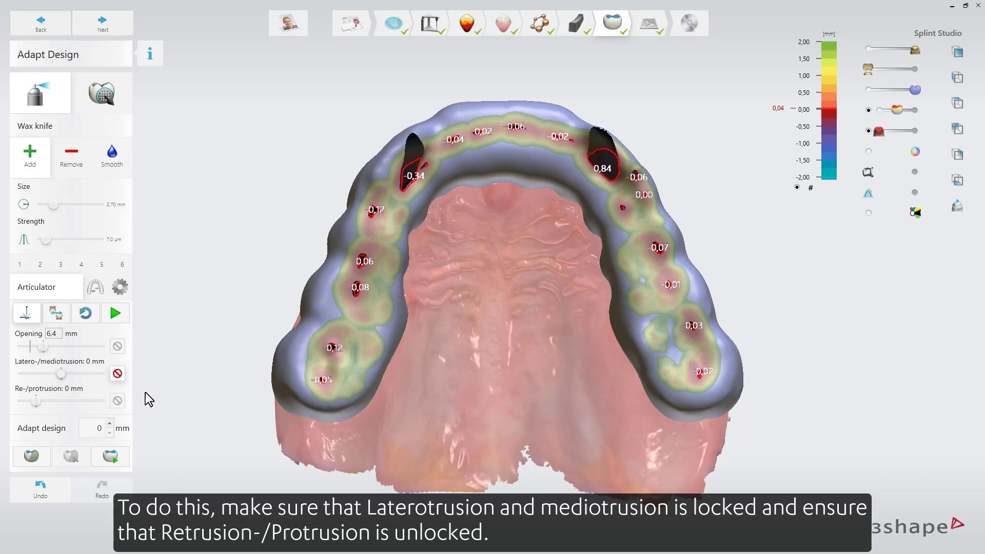
{"action": "left_click", "coordinate": [124, 321]}
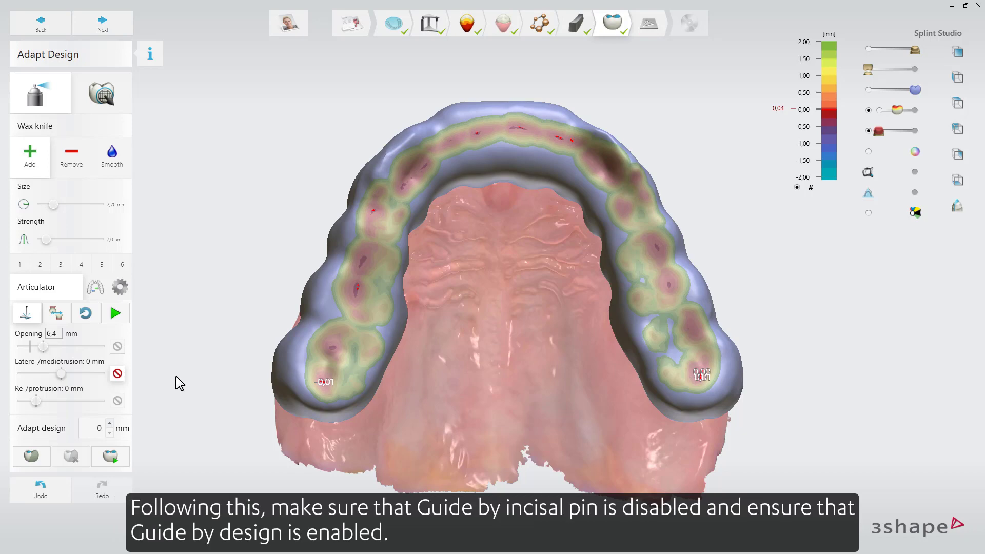
{"action": "left_click", "coordinate": [26, 313]}
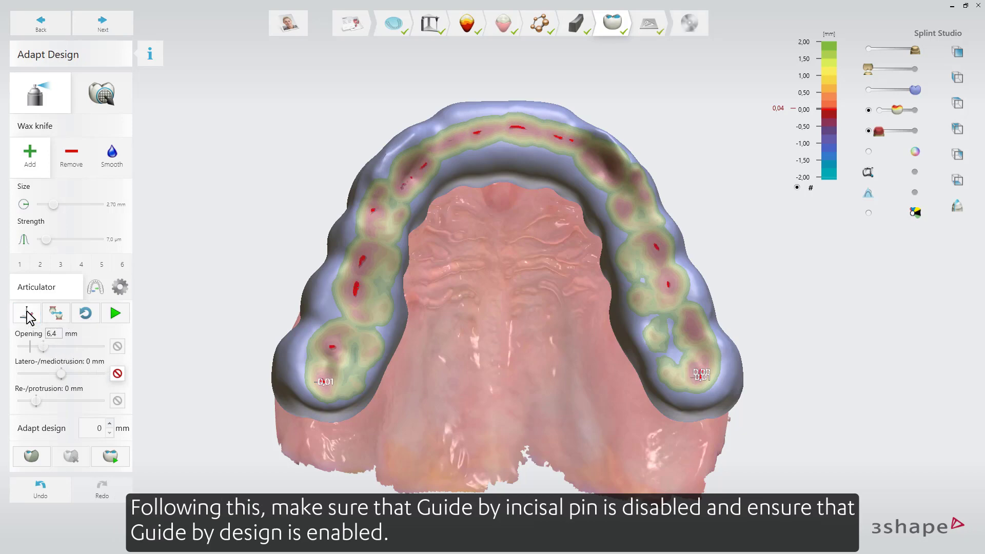
{"action": "left_click", "coordinate": [56, 314]}
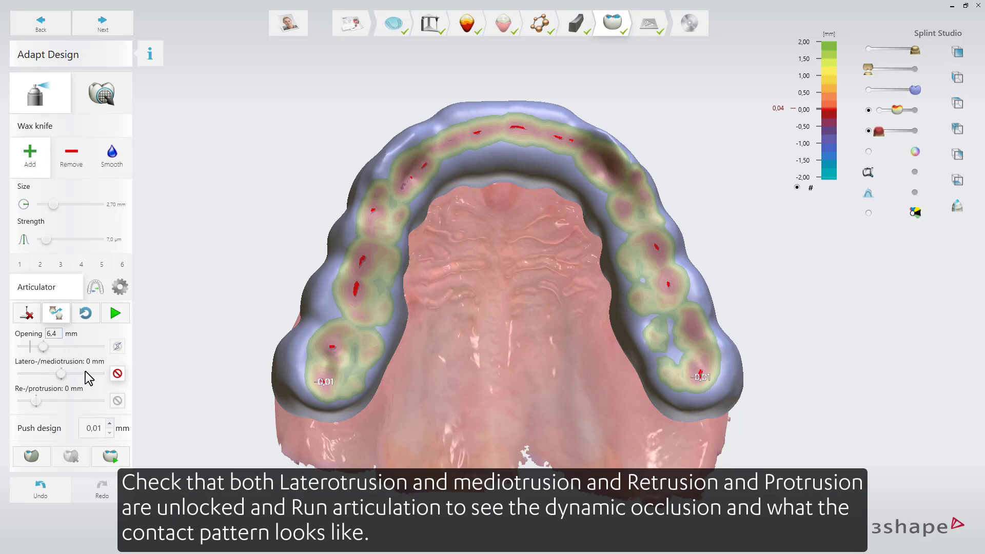
- Unlock latero-/mediotrusion movement and inspect the blue and green lateral contact traces on the splint
{"action": "left_click", "coordinate": [117, 374]}
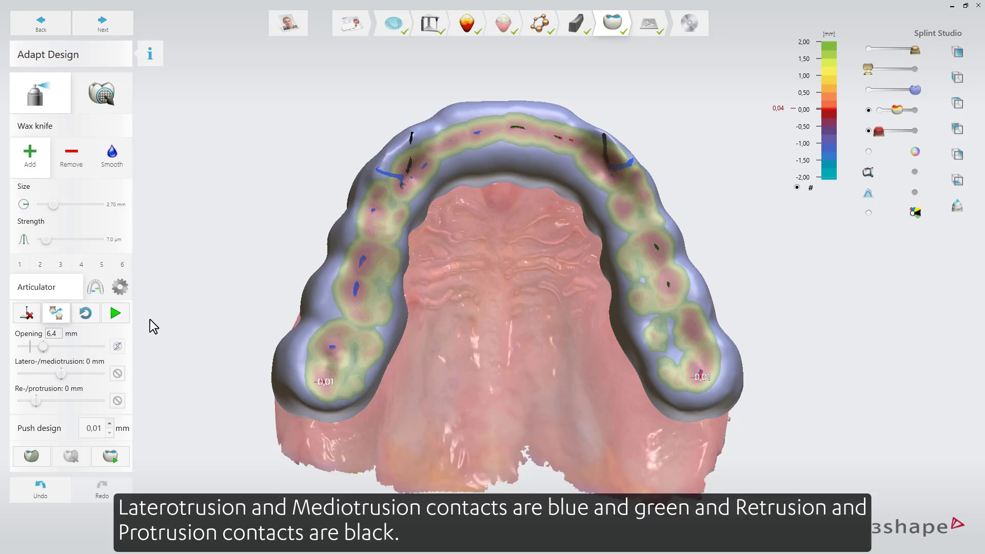
{"action": "mouse_move", "coordinate": [517, 355]}
{"action": "right_mouse_down"}
{"action": "mouse_move", "coordinate": [518, 317]}
{"action": "mouse_move", "coordinate": [564, 322]}
{"action": "mouse_move", "coordinate": [529, 324]}
{"action": "mouse_move", "coordinate": [521, 342]}
{"action": "right_mouse_up"}
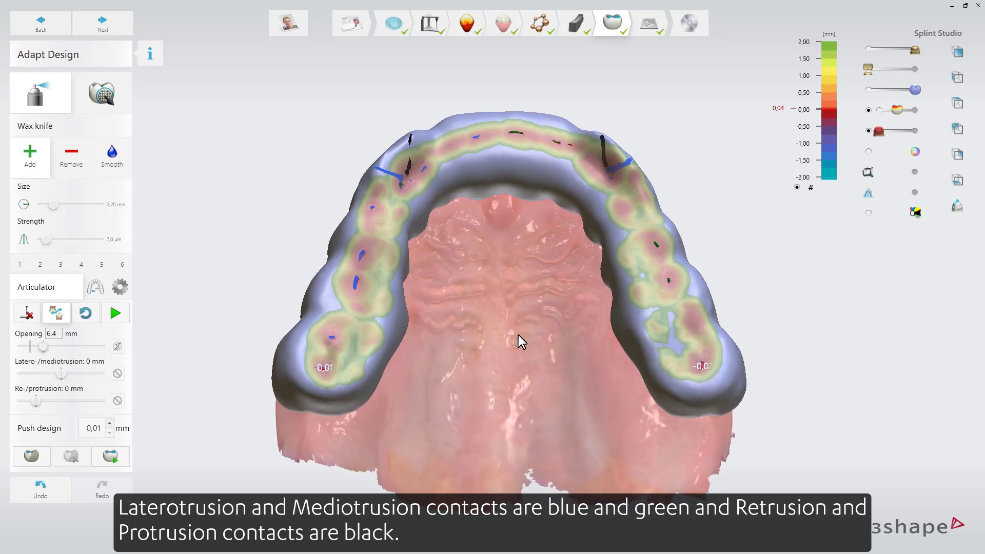
{"action": "scroll", "coordinate": [509, 288], "scroll_direction": "up", "scroll_amount": 5}
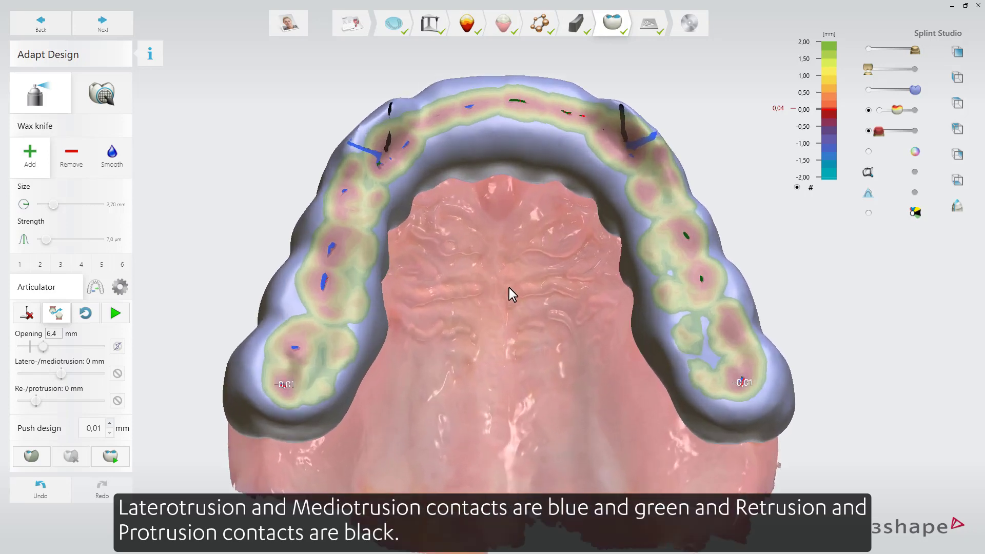
{"action": "mouse_move", "coordinate": [513, 306]}
{"action": "right_mouse_down"}
{"action": "mouse_move", "coordinate": [511, 316]}
{"action": "mouse_move", "coordinate": [494, 315]}
{"action": "mouse_move", "coordinate": [537, 315]}
{"action": "mouse_move", "coordinate": [519, 315]}
{"action": "right_mouse_up"}
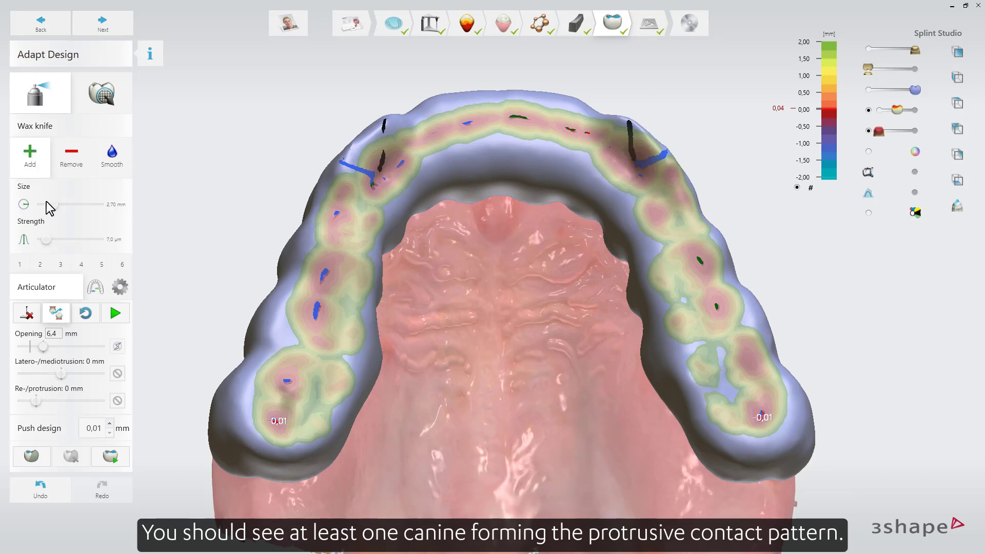
- Set the wax knife to 2.40 mm size and 6.0 µm strength, then rerun articulation twice
{"action": "left_click_drag", "start_coordinate": [53, 205], "coordinate": [50, 205]}
{"action": "left_click_drag", "start_coordinate": [46, 239], "coordinate": [45, 239]}
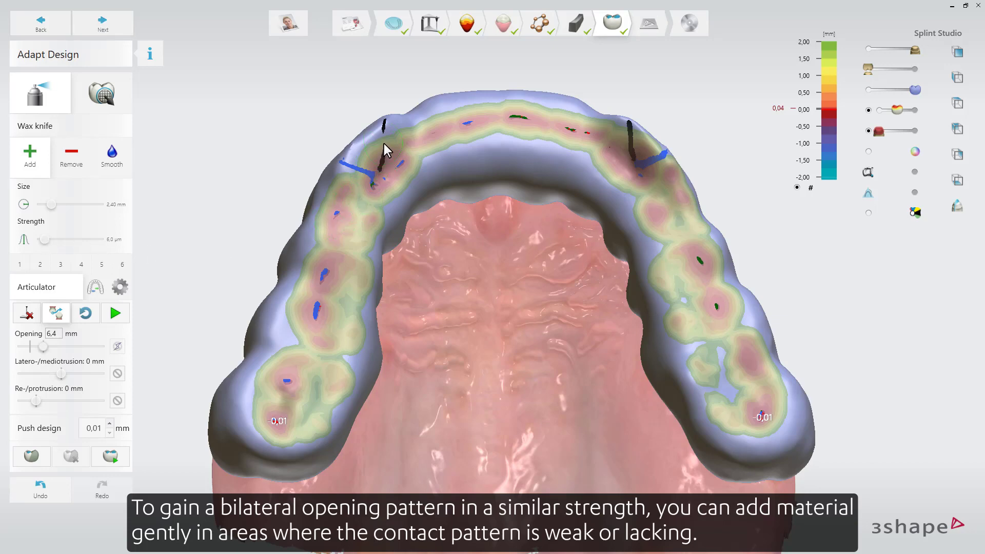
{"action": "left_click", "coordinate": [116, 312]}
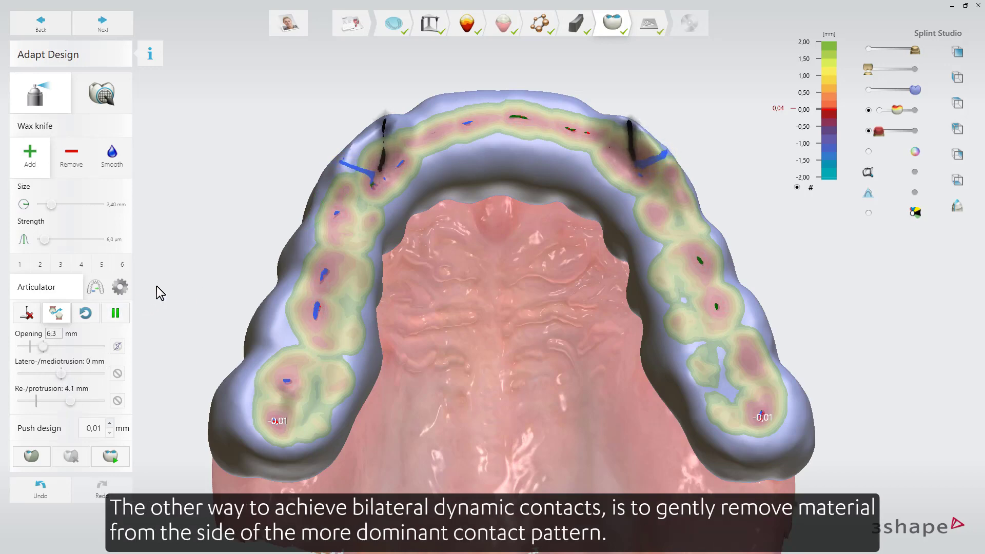
{"action": "left_click", "coordinate": [127, 312]}
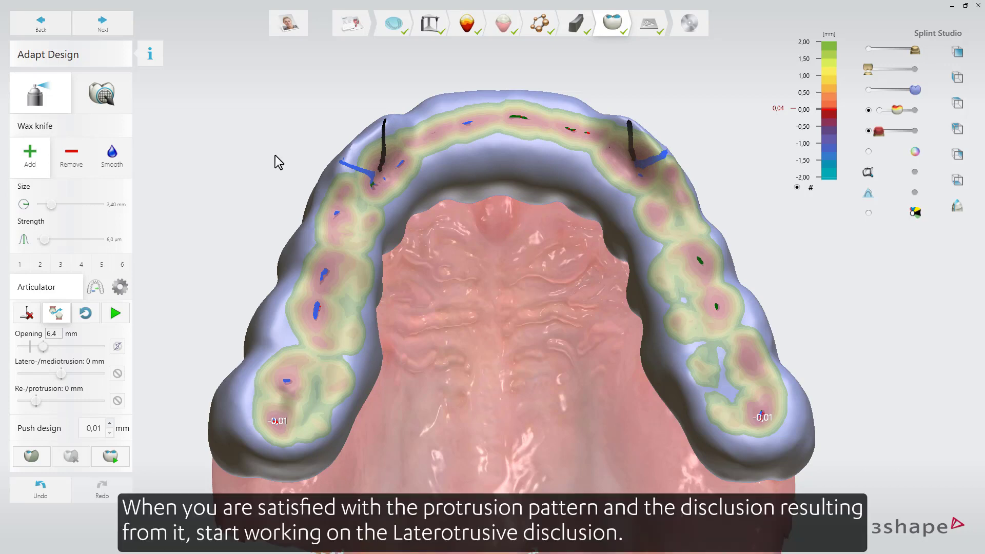
- Switch the wax knife to smoothing and run articulation repeatedly to review the laterotrusive canine contacts
{"action": "left_click", "coordinate": [121, 155]}
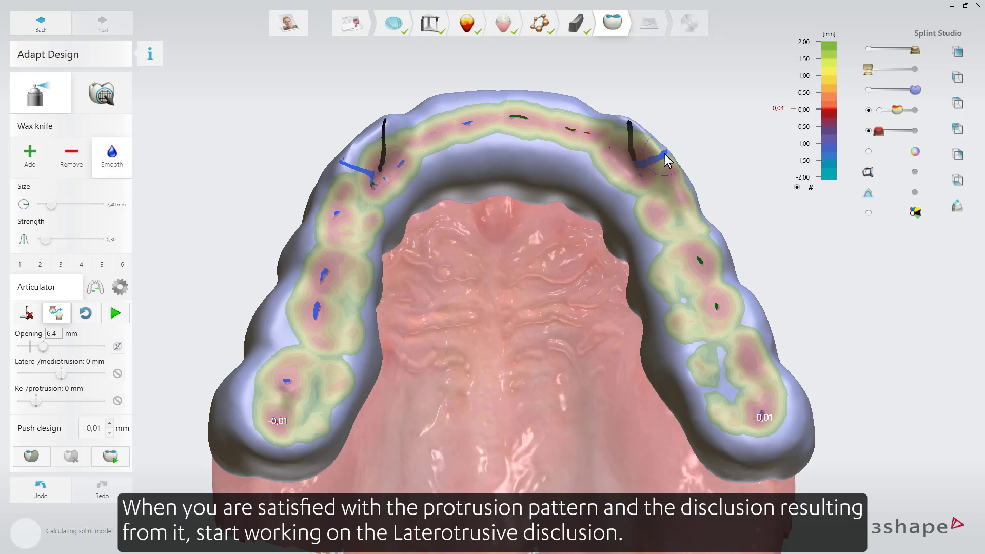
{"action": "left_click", "coordinate": [114, 313]}
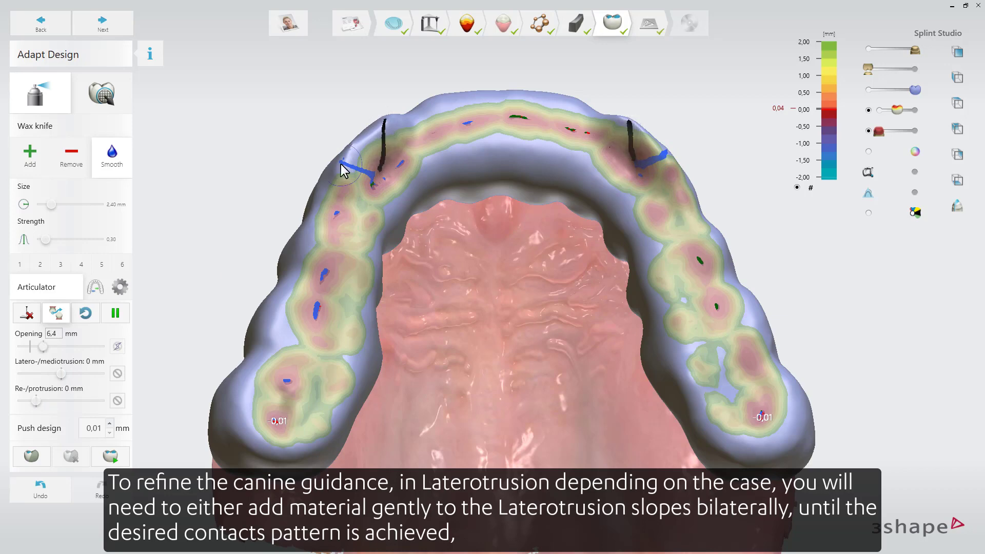
{"action": "left_click", "coordinate": [114, 314]}
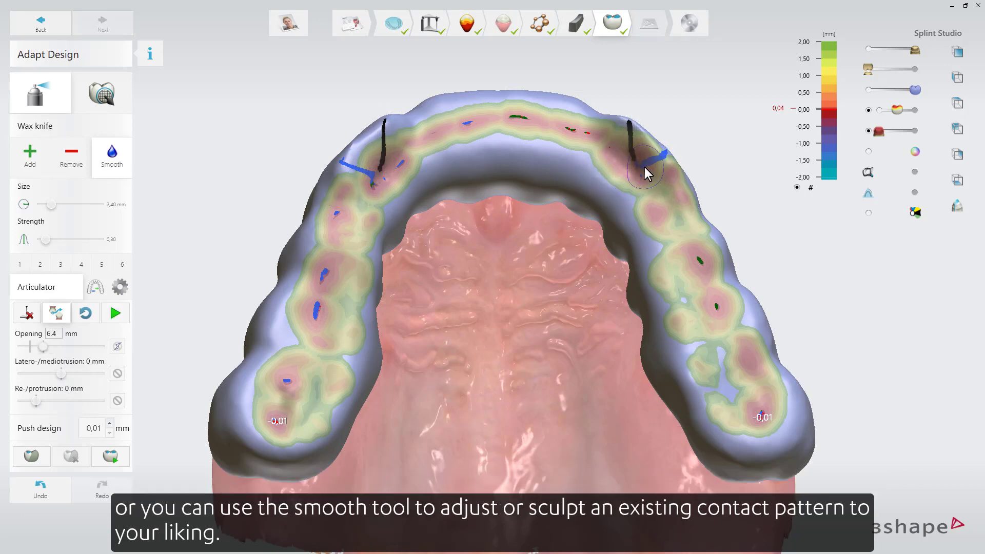
{"action": "left_click", "coordinate": [115, 313]}
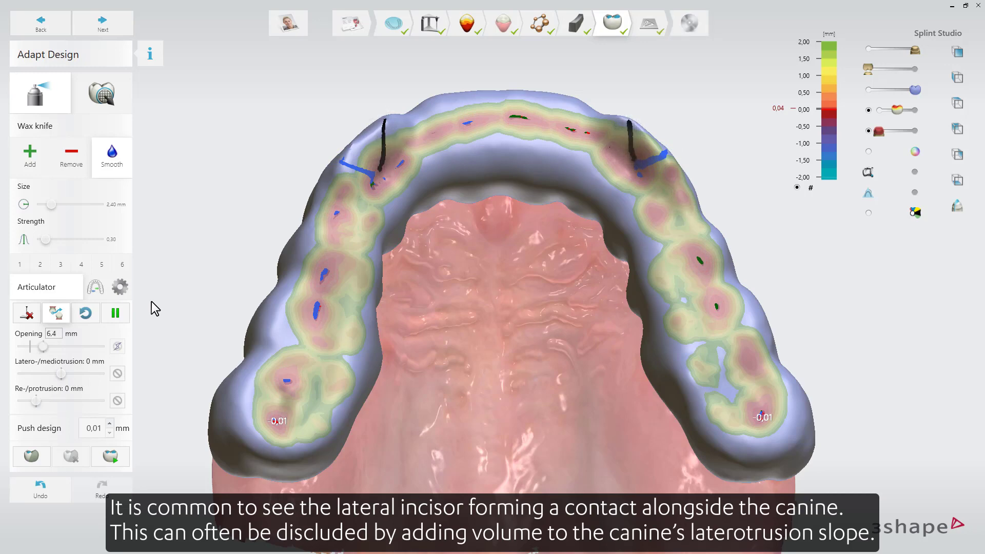
- Smooth the canine slope on the left and rerun articulation to verify the contacts
{"action": "left_click", "coordinate": [342, 160]}
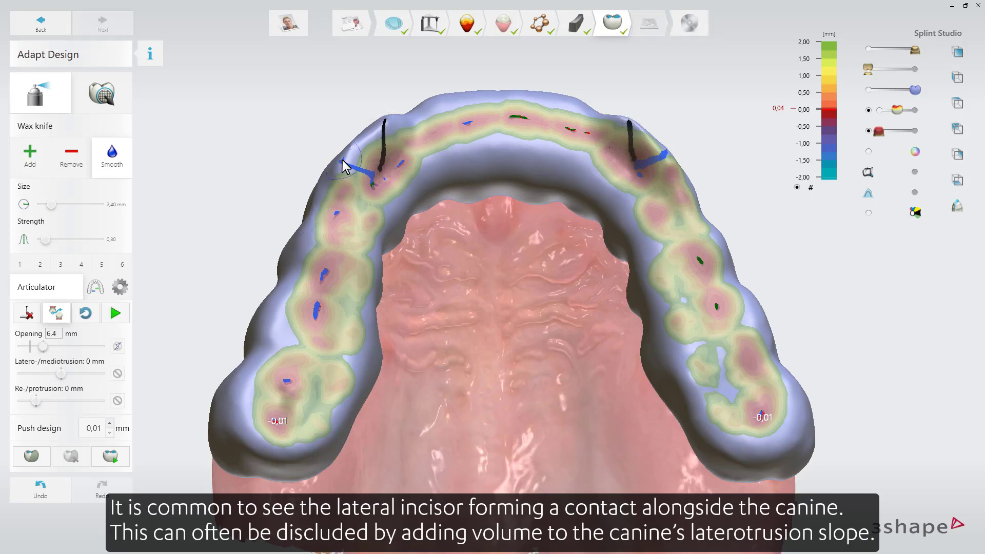
{"action": "left_click", "coordinate": [116, 314]}
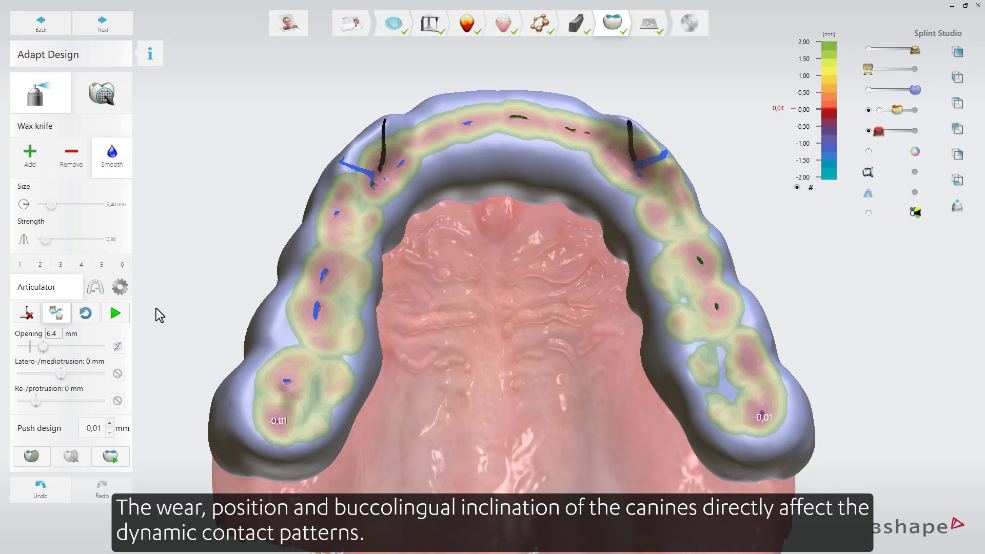
{"action": "left_click", "coordinate": [115, 311]}
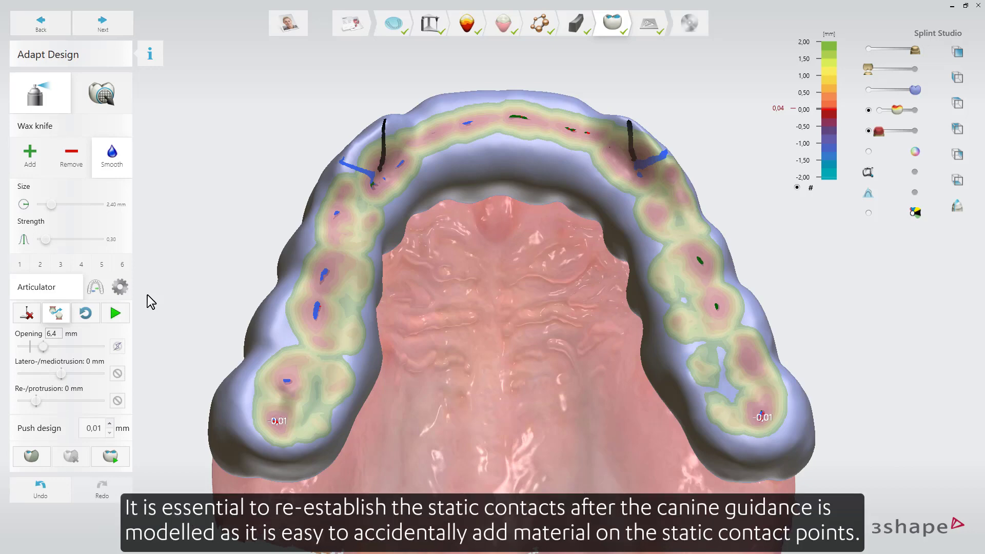
{"action": "mouse_move", "coordinate": [462, 320]}
{"action": "right_mouse_down"}
{"action": "mouse_move", "coordinate": [466, 304]}
{"action": "mouse_move", "coordinate": [463, 320]}
{"action": "right_mouse_up"}
{"action": "right_click_drag", "start_coordinate": [465, 332], "coordinate": [466, 292]}
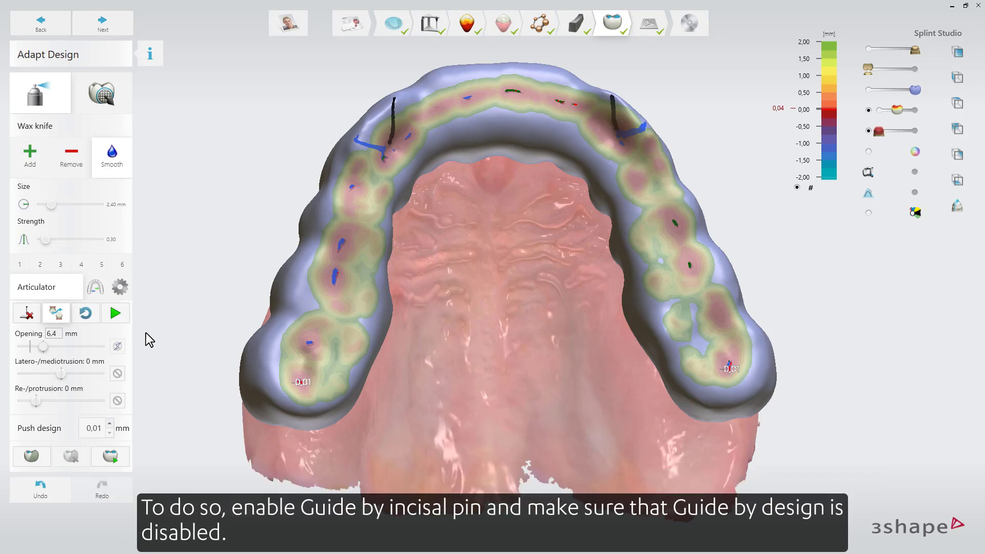
- Guide by incisal pin instead of design and lock both latero-/mediotrusion and re-/protrusion movements
{"action": "left_click", "coordinate": [32, 318]}
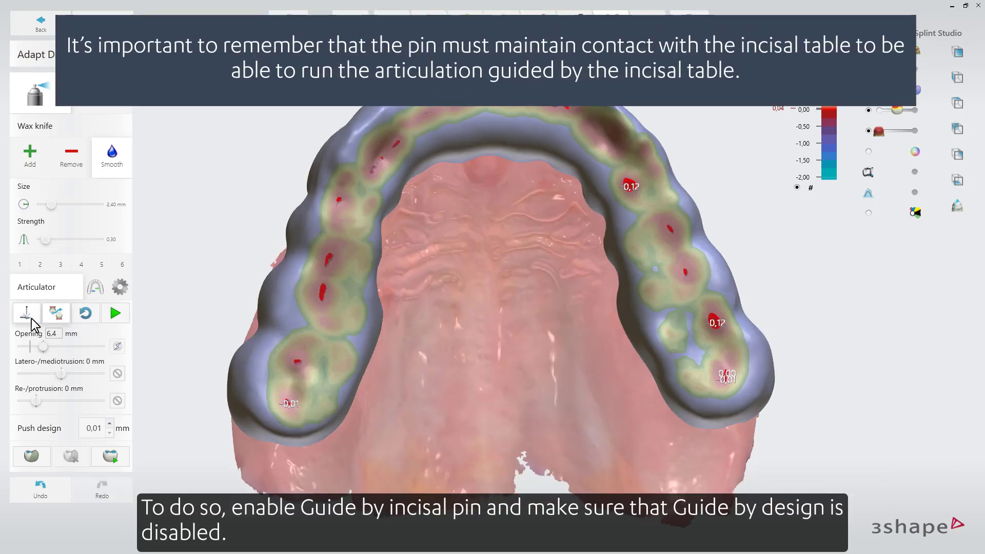
{"action": "left_click", "coordinate": [55, 314]}
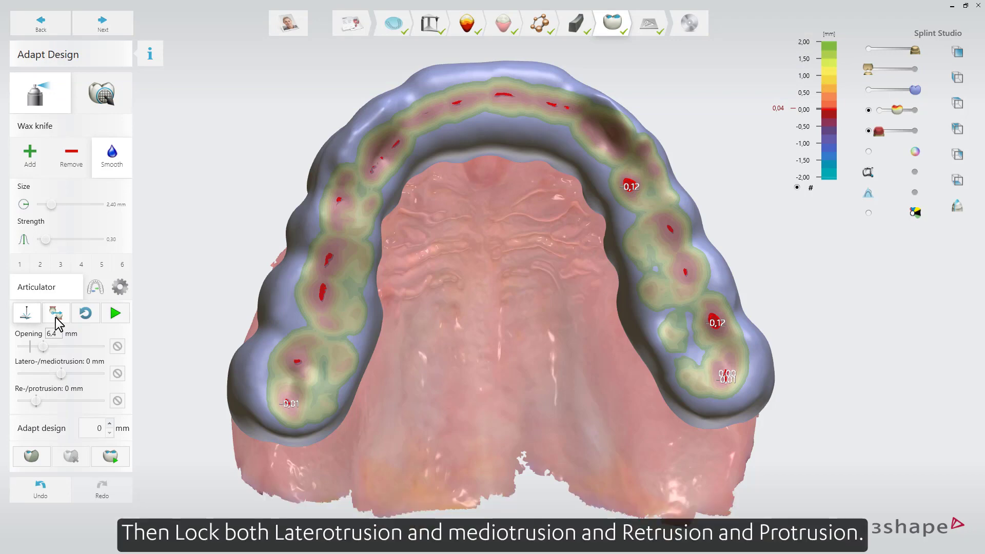
{"action": "left_click", "coordinate": [118, 373]}
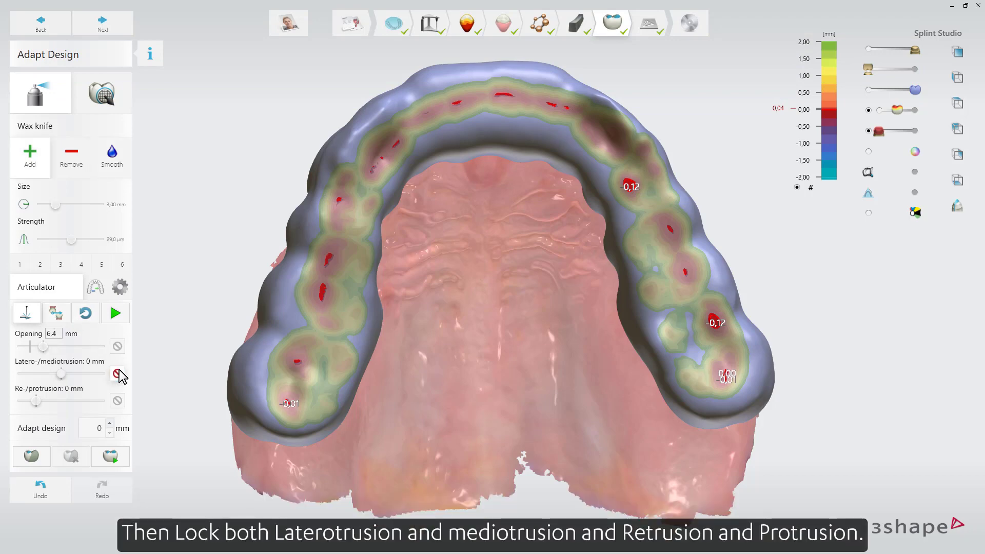
{"action": "left_click", "coordinate": [118, 402]}
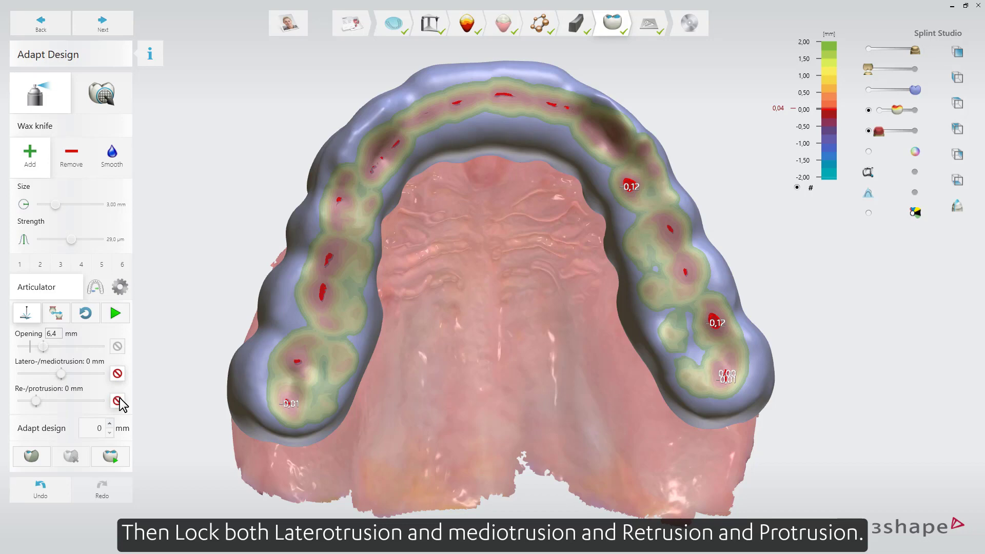
- Adapt the design 0,01 mm to the antagonist, reset Adapt design to 0, and rerun articulation
{"action": "double_click", "coordinate": [100, 428]}
{"action": "type", "text": "0,0"}
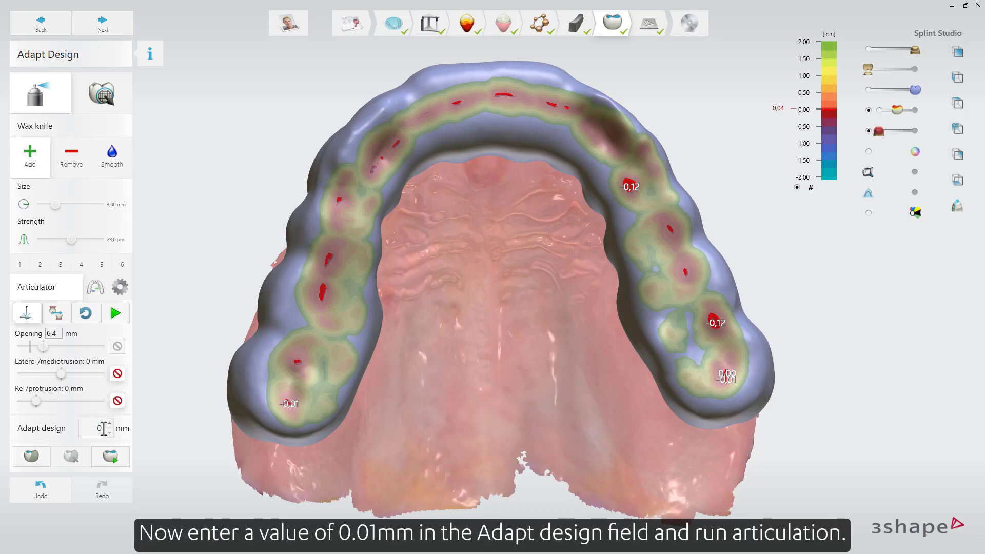
{"action": "type", "text": "1"}
{"action": "left_click", "coordinate": [123, 456]}
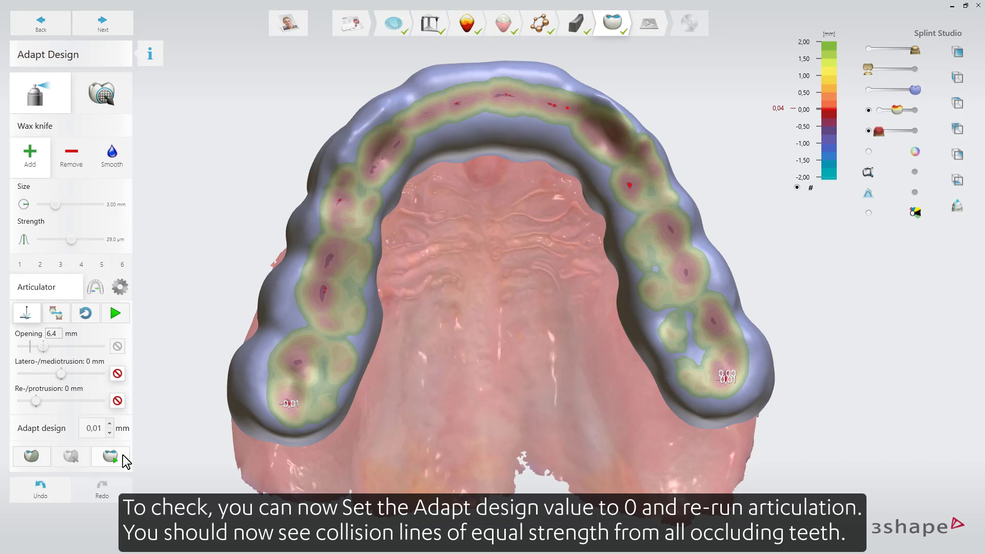
{"action": "double_click", "coordinate": [102, 428]}
{"action": "type", "text": "0"}
{"action": "left_click", "coordinate": [115, 315]}
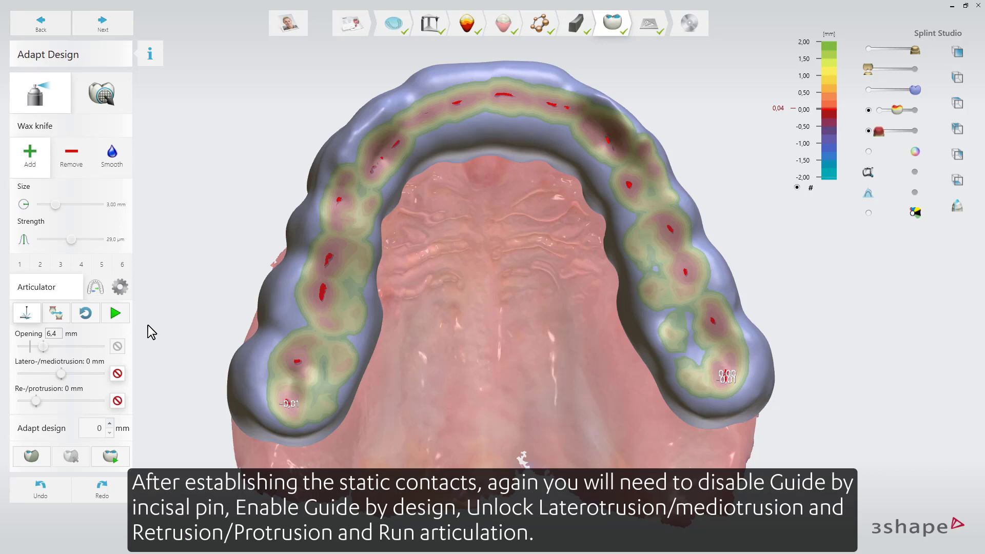
- Switch guidance back to the splint design, unlock both movements, and rerun the articulation
{"action": "left_click", "coordinate": [27, 321]}
{"action": "left_click", "coordinate": [62, 321]}
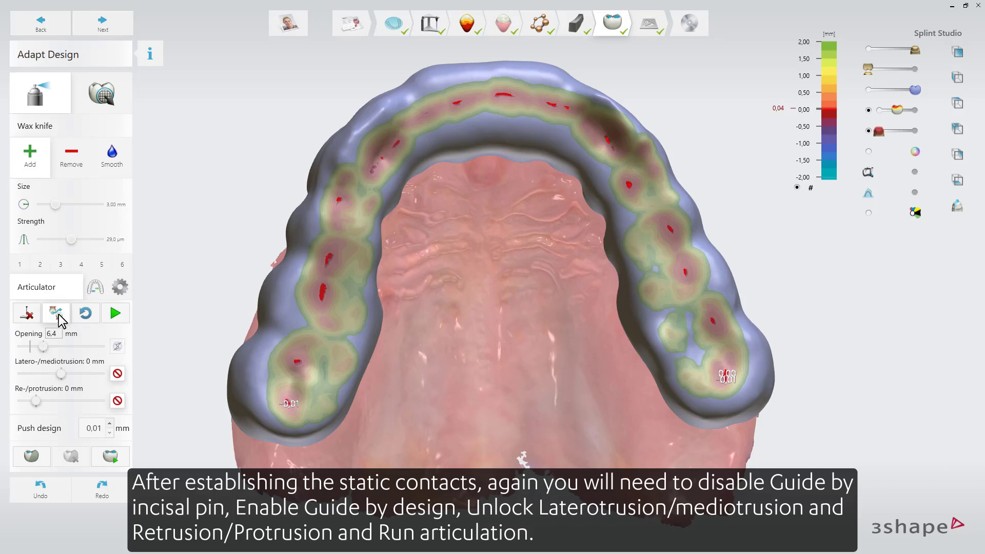
{"action": "left_click", "coordinate": [117, 375]}
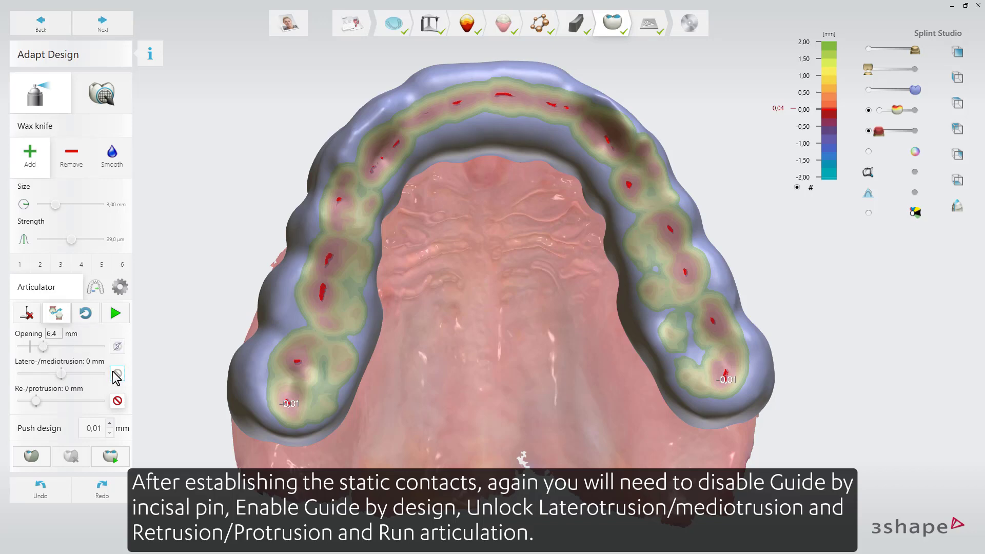
{"action": "left_click", "coordinate": [117, 401]}
{"action": "left_click", "coordinate": [115, 315]}
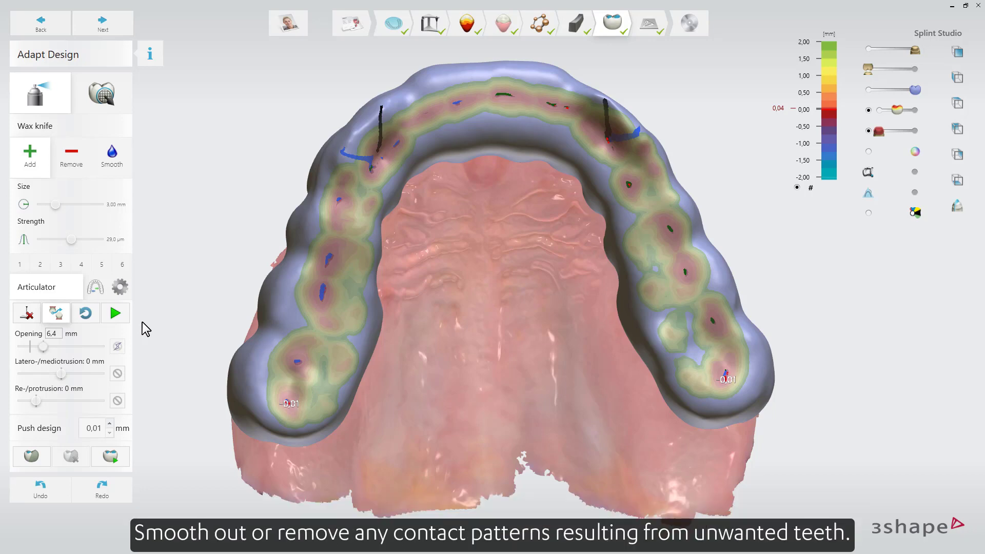
{"action": "mouse_move", "coordinate": [468, 304]}
{"action": "right_mouse_down"}
{"action": "mouse_move", "coordinate": [476, 279]}
{"action": "mouse_move", "coordinate": [531, 289]}
{"action": "mouse_move", "coordinate": [528, 304]}
{"action": "mouse_move", "coordinate": [439, 287]}
{"action": "mouse_move", "coordinate": [396, 291]}
{"action": "mouse_move", "coordinate": [389, 303]}
{"action": "mouse_move", "coordinate": [396, 284]}
{"action": "mouse_move", "coordinate": [494, 273]}
{"action": "mouse_move", "coordinate": [435, 251]}
{"action": "mouse_move", "coordinate": [436, 294]}
{"action": "mouse_move", "coordinate": [467, 306]}
{"action": "right_mouse_up"}
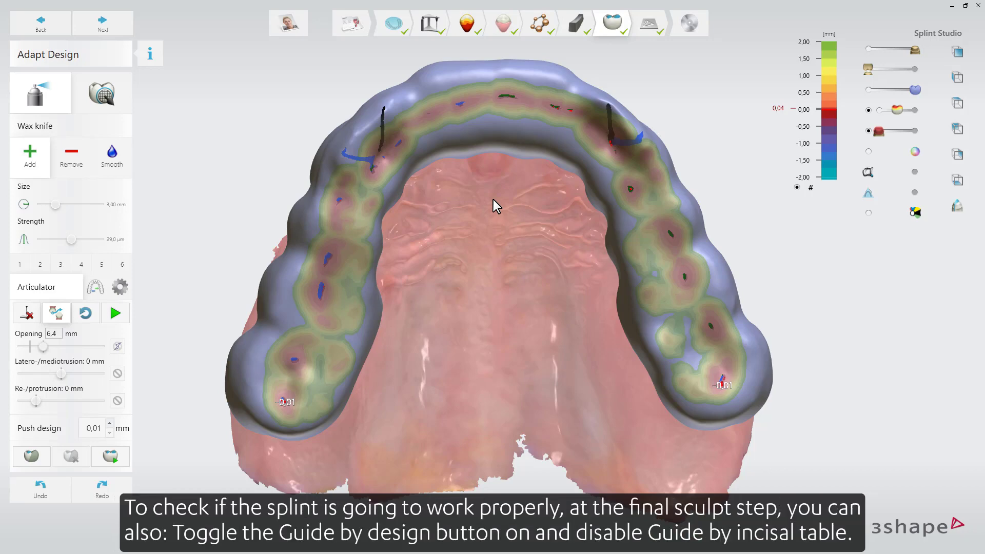
- Guide by design instead of the incisal table and make the splint semi-transparent over the lower jaw
{"action": "left_click", "coordinate": [57, 313]}
{"action": "left_click", "coordinate": [29, 313]}
{"action": "right_click_drag", "start_coordinate": [494, 196], "coordinate": [497, 327]}
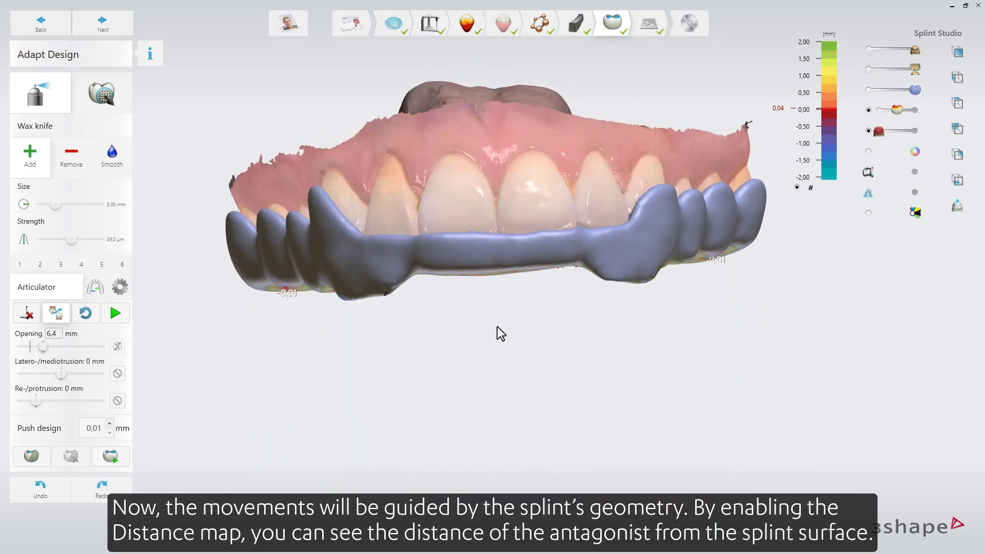
{"action": "left_click", "coordinate": [890, 91]}
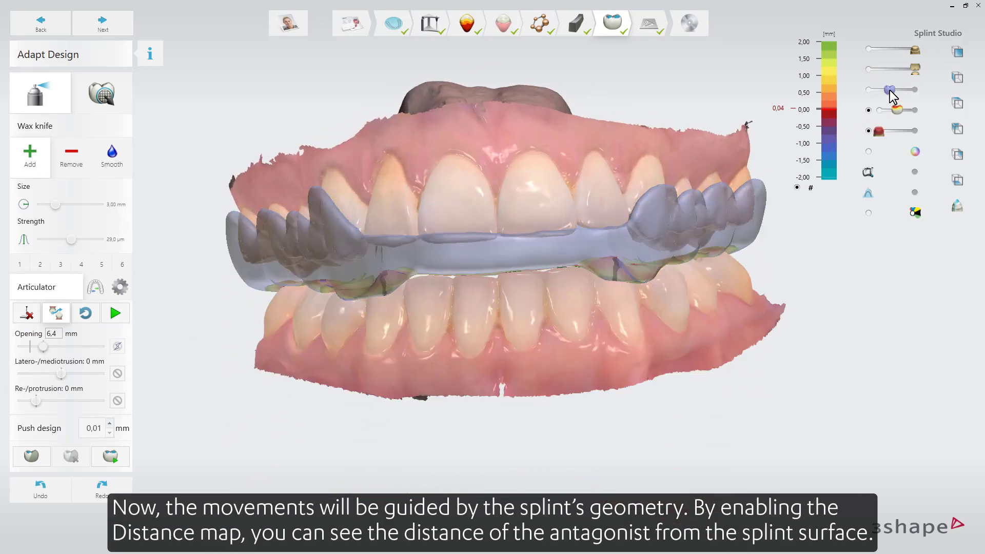
{"action": "right_click_drag", "start_coordinate": [676, 201], "coordinate": [643, 226]}
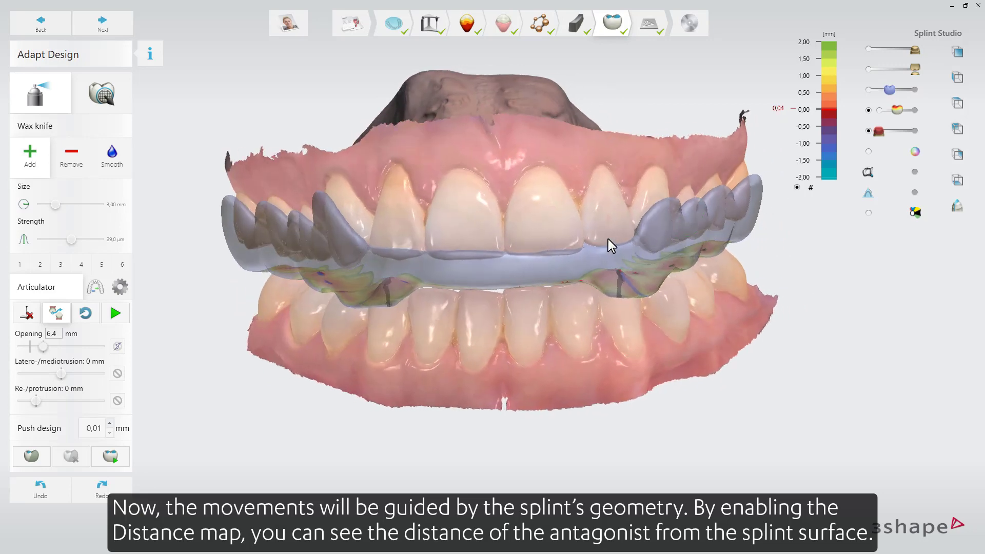
- Move the jaw into laterotrusion and then protrusion to check canine disclusion, resetting each to 0 mm
{"action": "mouse_move", "coordinate": [61, 374]}
{"action": "left_mouse_down"}
{"action": "mouse_move", "coordinate": [70, 374]}
{"action": "mouse_move", "coordinate": [48, 374]}
{"action": "mouse_move", "coordinate": [61, 374]}
{"action": "left_mouse_up"}
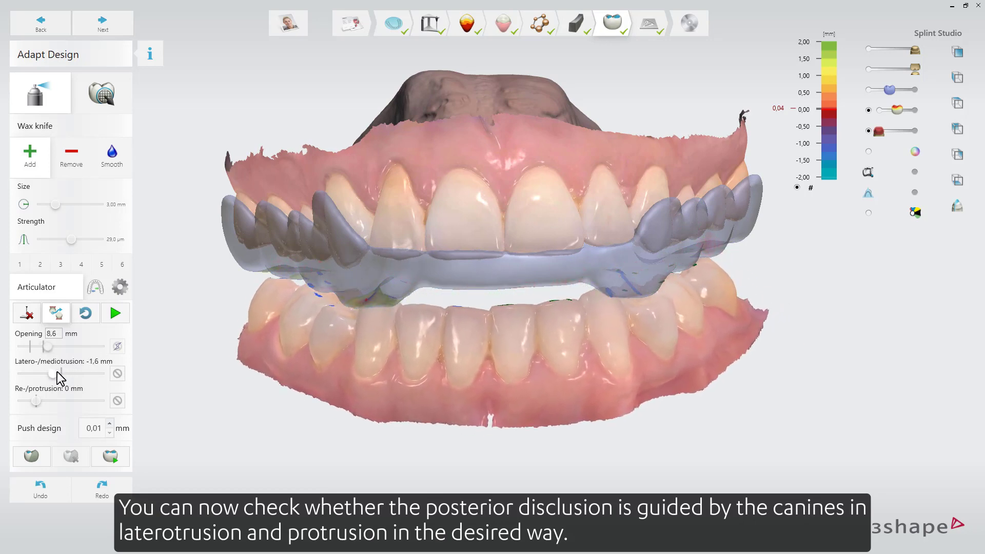
{"action": "left_click", "coordinate": [85, 313]}
{"action": "right_click_drag", "start_coordinate": [275, 314], "coordinate": [456, 324]}
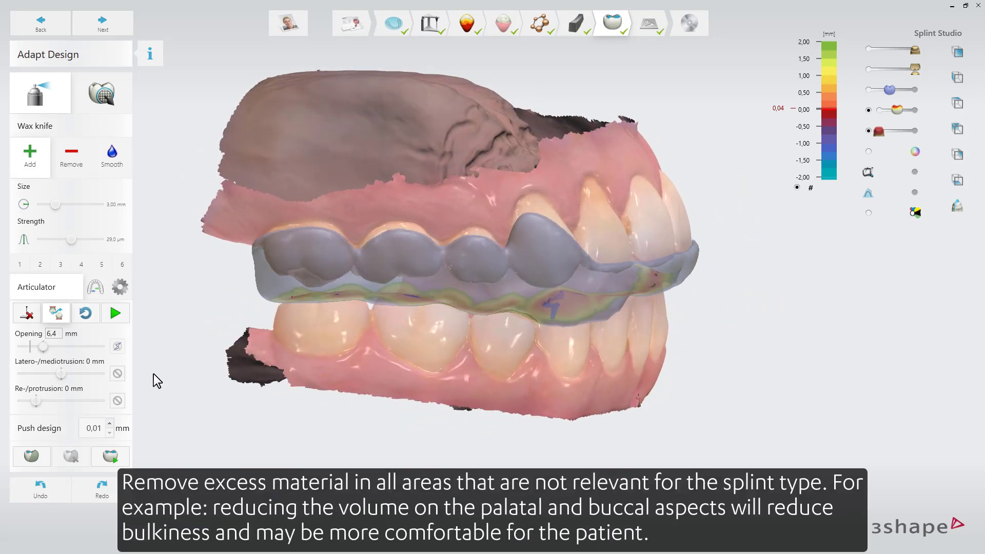
{"action": "mouse_move", "coordinate": [38, 402]}
{"action": "left_mouse_down"}
{"action": "mouse_move", "coordinate": [70, 403]}
{"action": "mouse_move", "coordinate": [35, 399]}
{"action": "left_mouse_up"}
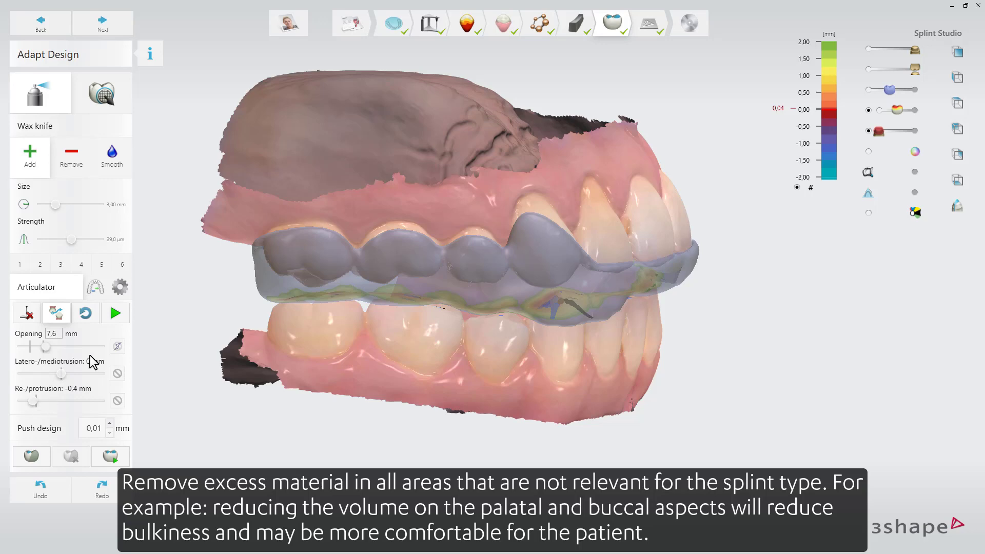
{"action": "left_click", "coordinate": [86, 316]}
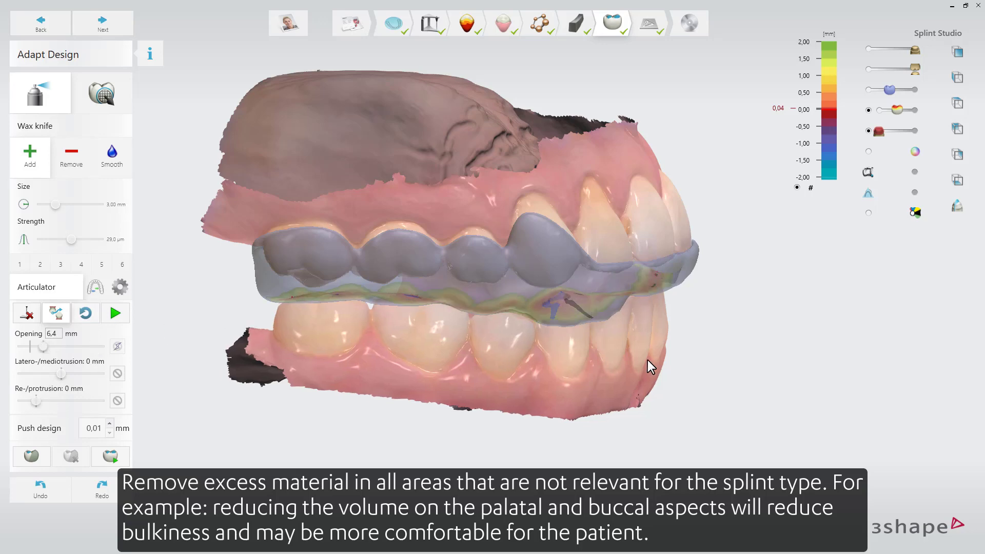